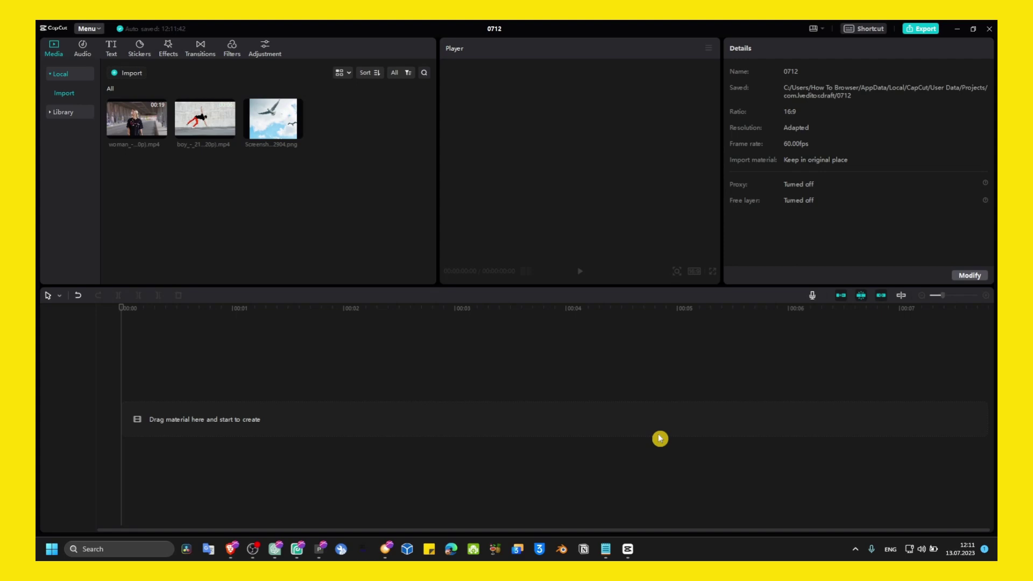
left_click(606, 548)
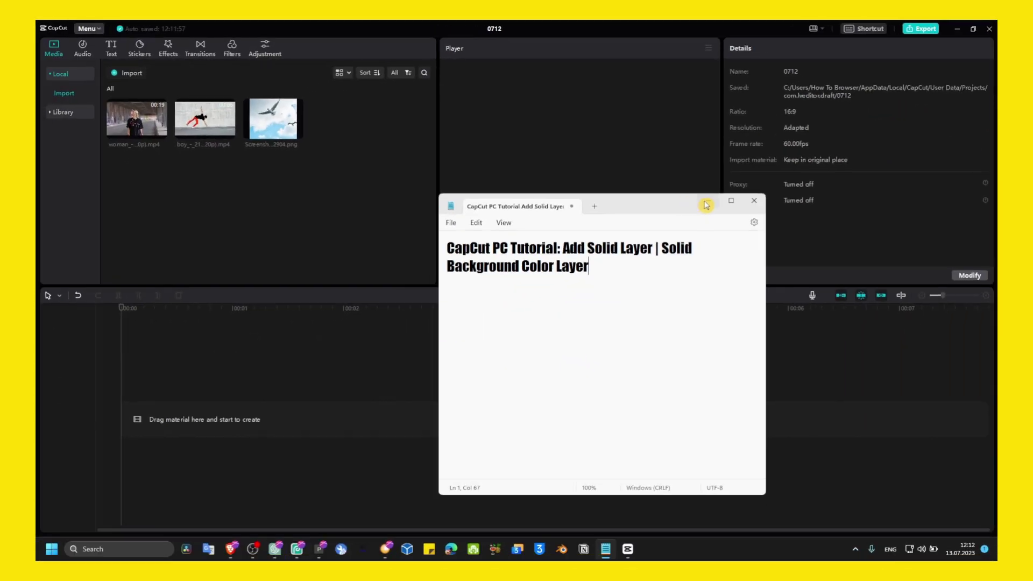
left_click(705, 202)
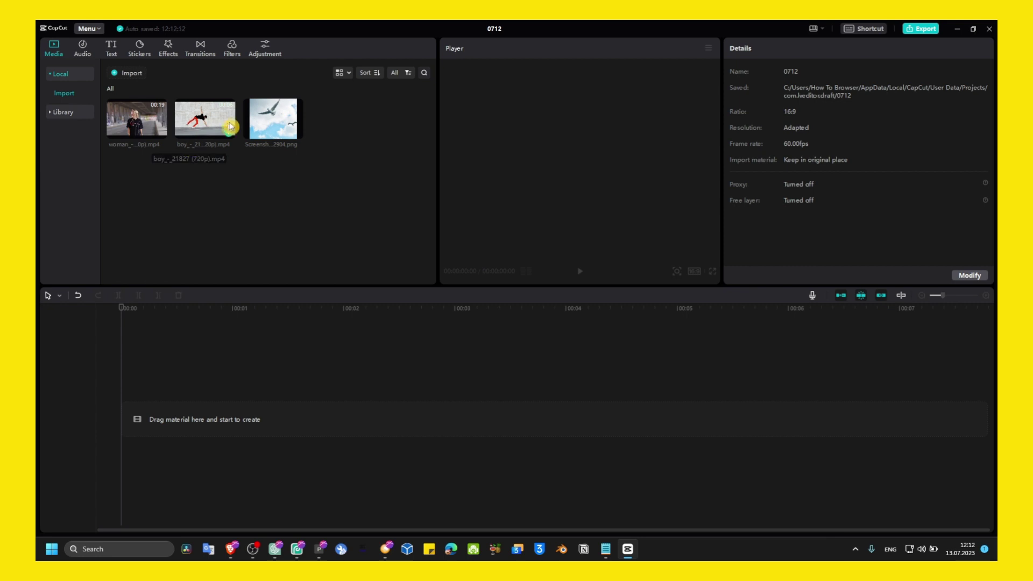
left_click_drag(144, 133, 168, 185)
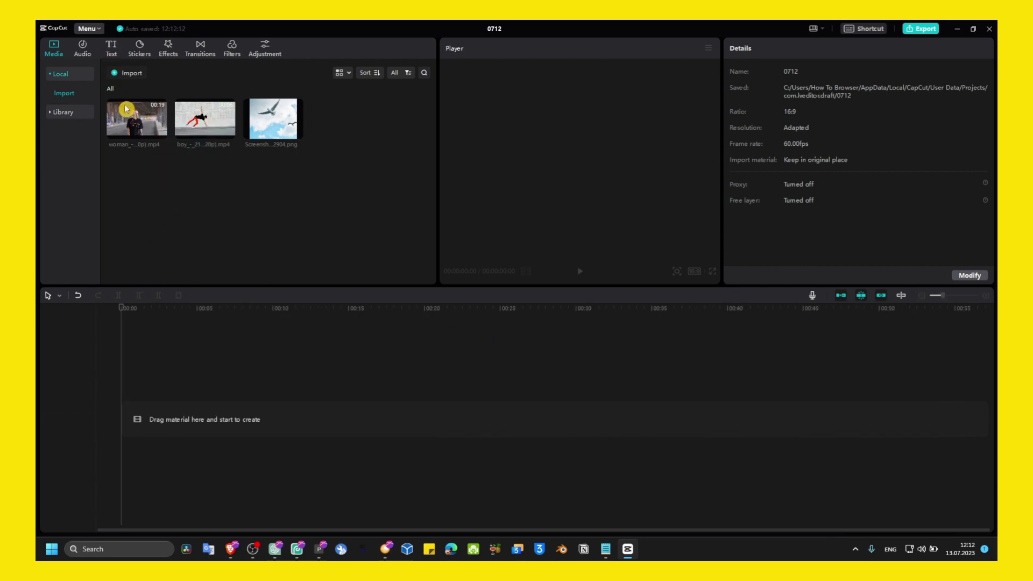
- Add a default text clip to the timeline reading "subscribe" and set its font size to 30
left_click(113, 53)
left_click(145, 114)
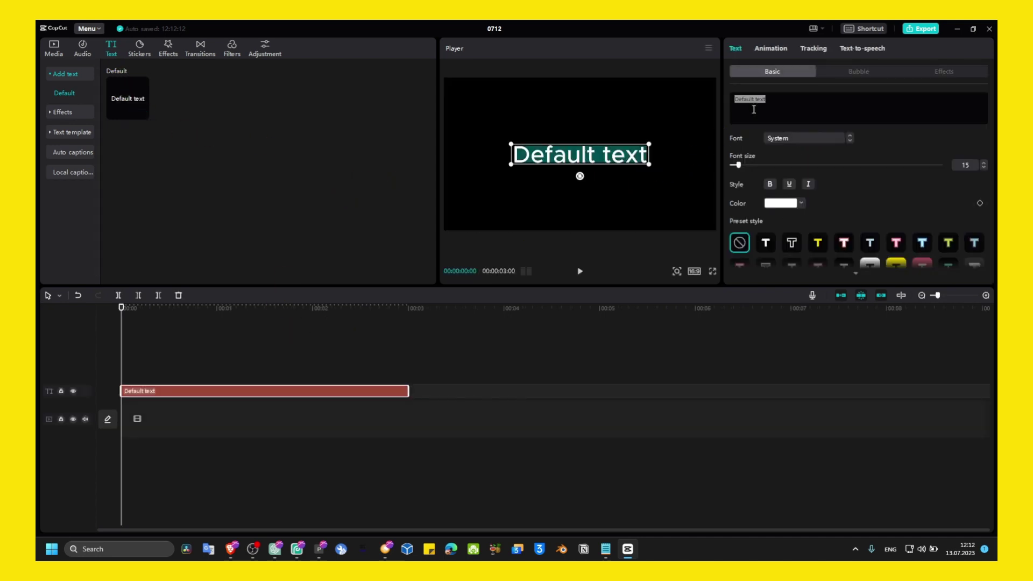
type("subsirbe")
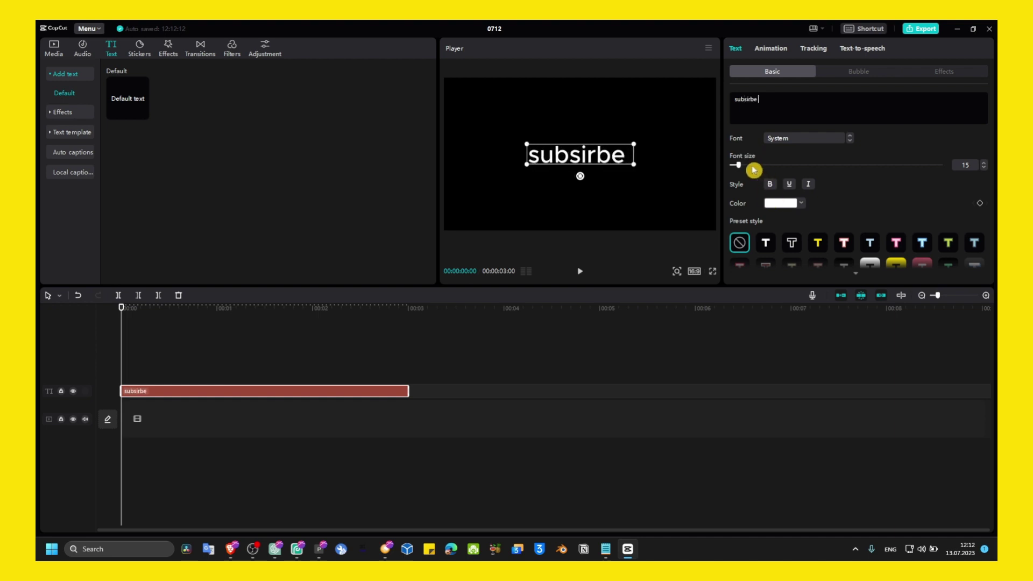
left_click_drag(754, 170, 749, 166)
double_click(769, 99)
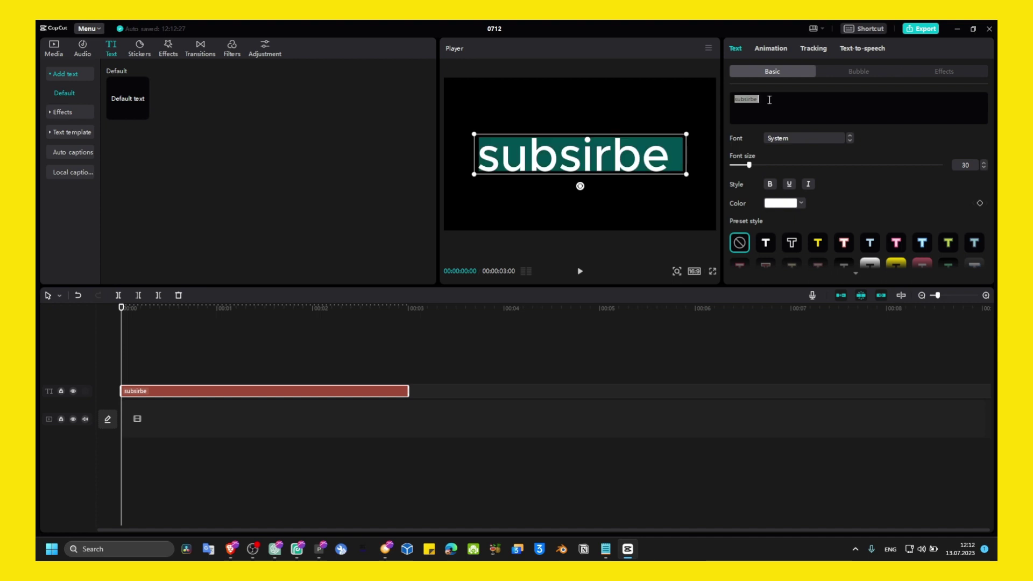
type("subscribe")
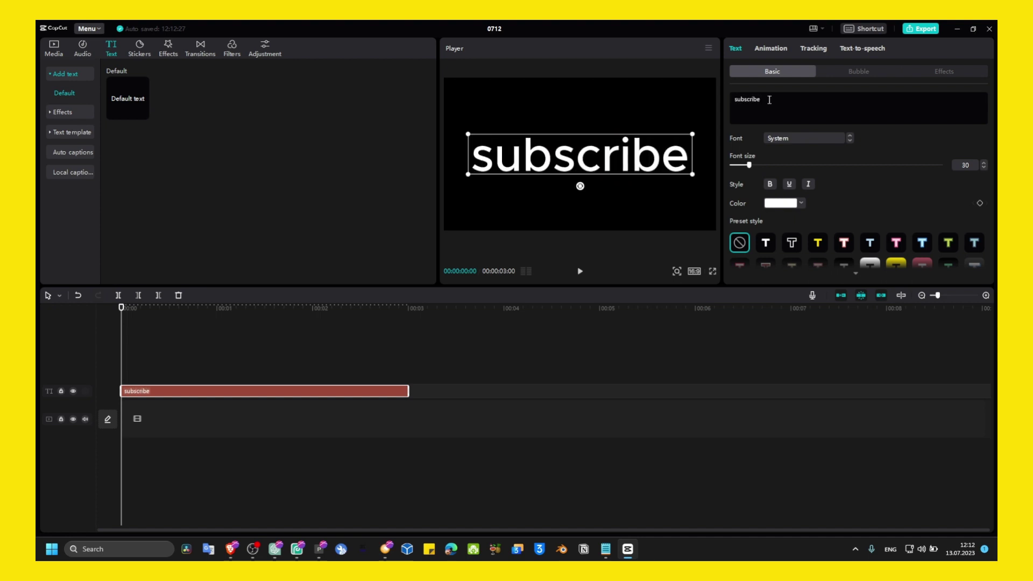
scroll(798, 177, "down", 10)
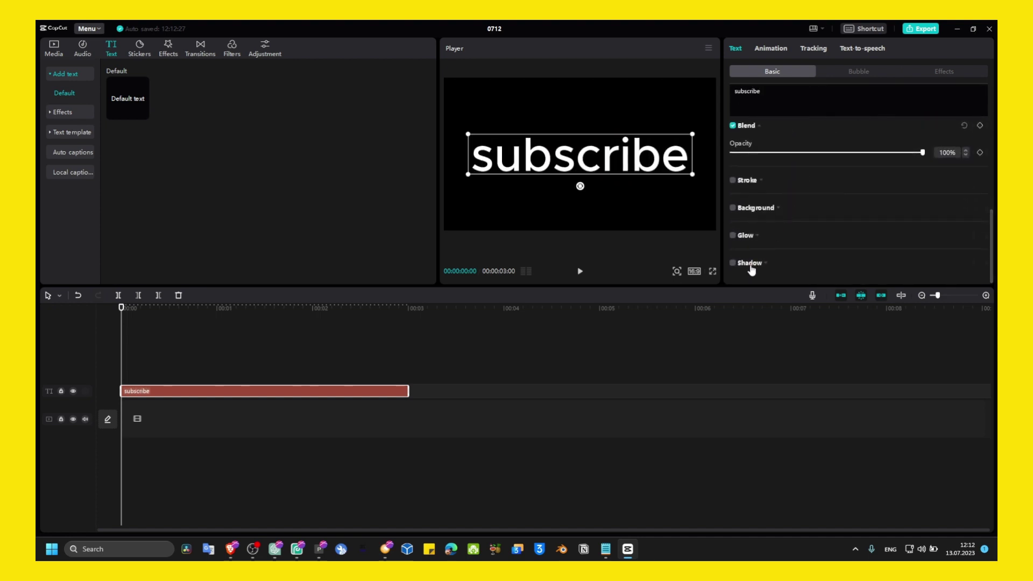
right_click(341, 393)
left_click(543, 431)
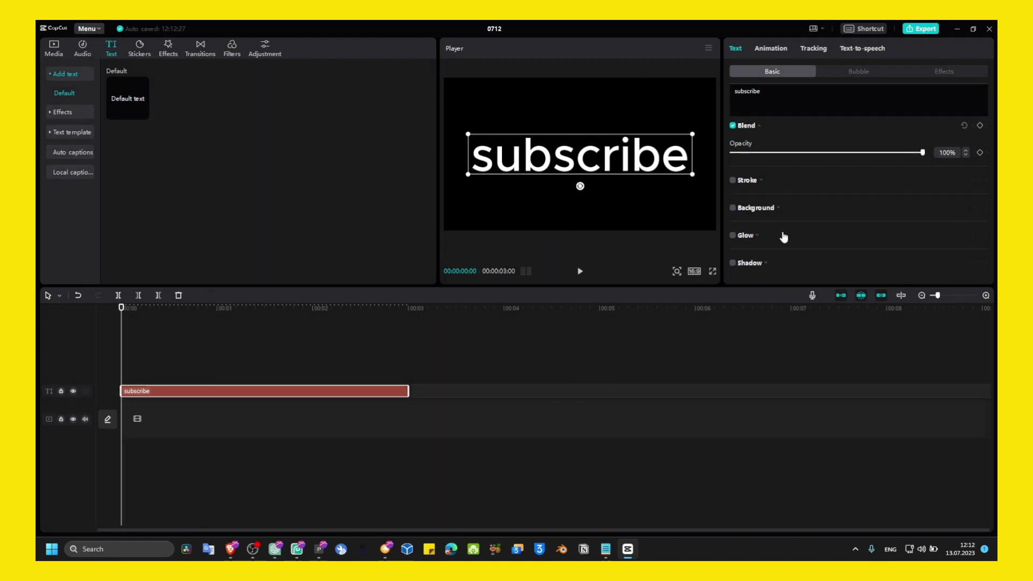
scroll(762, 223, "up", 5)
scroll(762, 221, "down", 5)
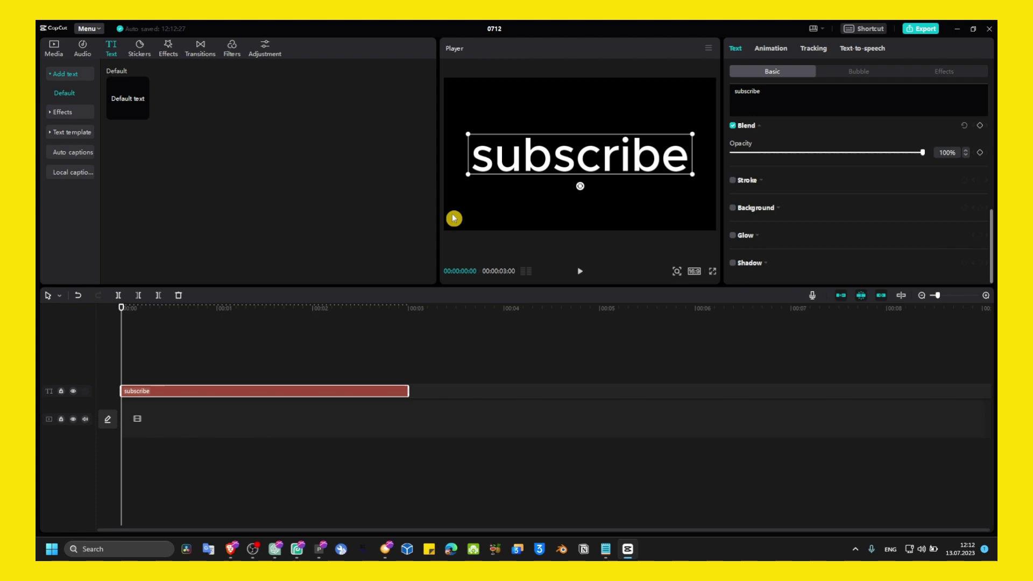
scroll(737, 221, "up", 10)
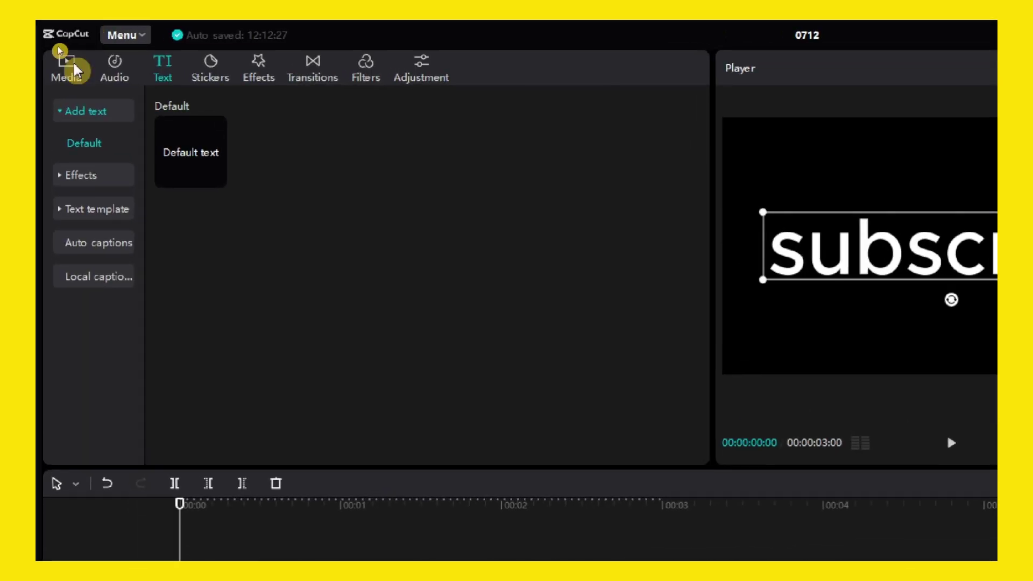
- Add the solid black and solid white B&W library clips to the main track, with the white one first
left_click(59, 51)
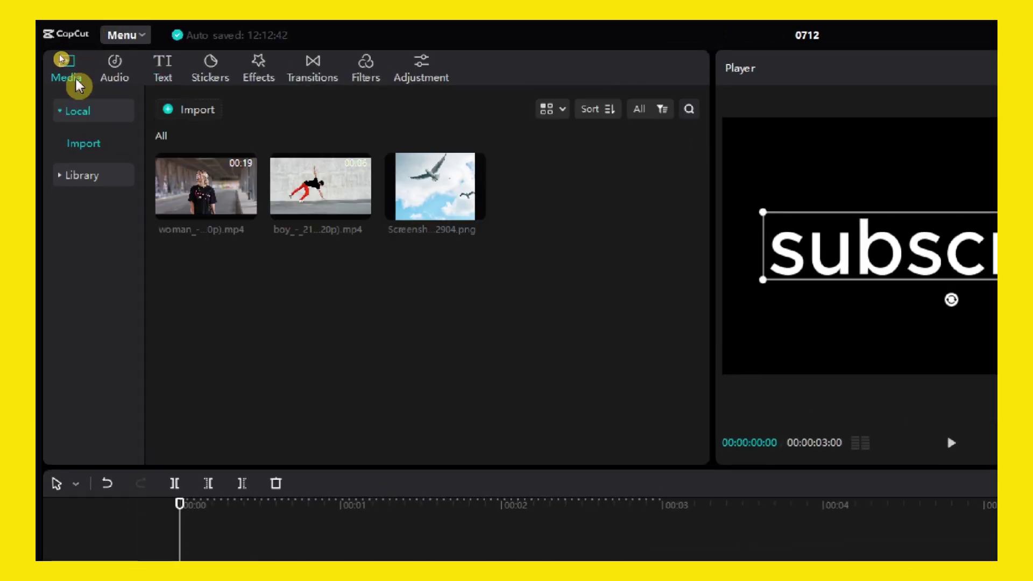
left_click(77, 180)
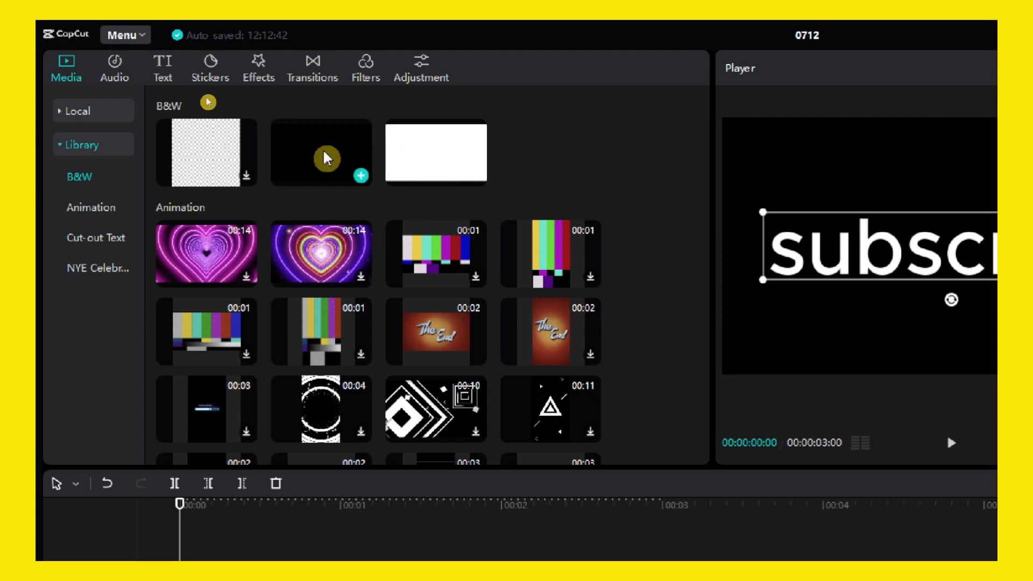
left_click_drag(323, 159, 249, 532)
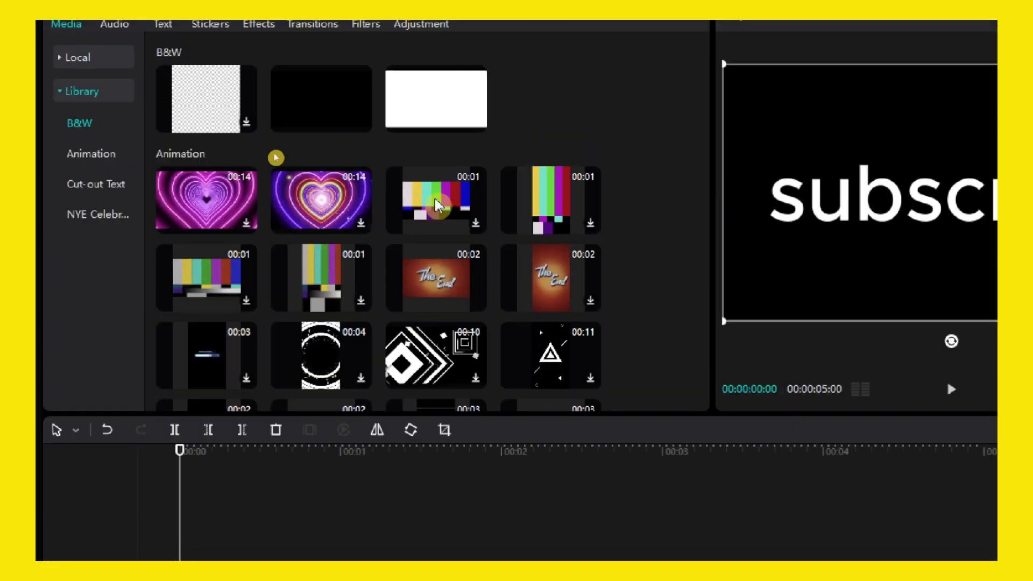
left_click_drag(434, 156, 216, 378)
left_click_drag(217, 325, 201, 339)
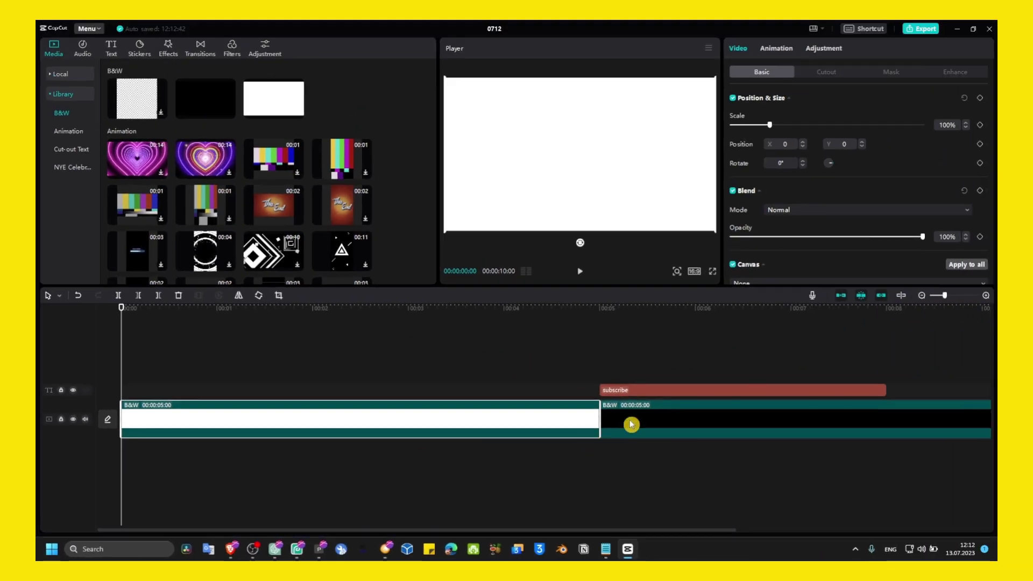
- Move the "subscribe" text clip to the start of the timeline above the white clip and delete the black clip
left_click(631, 424)
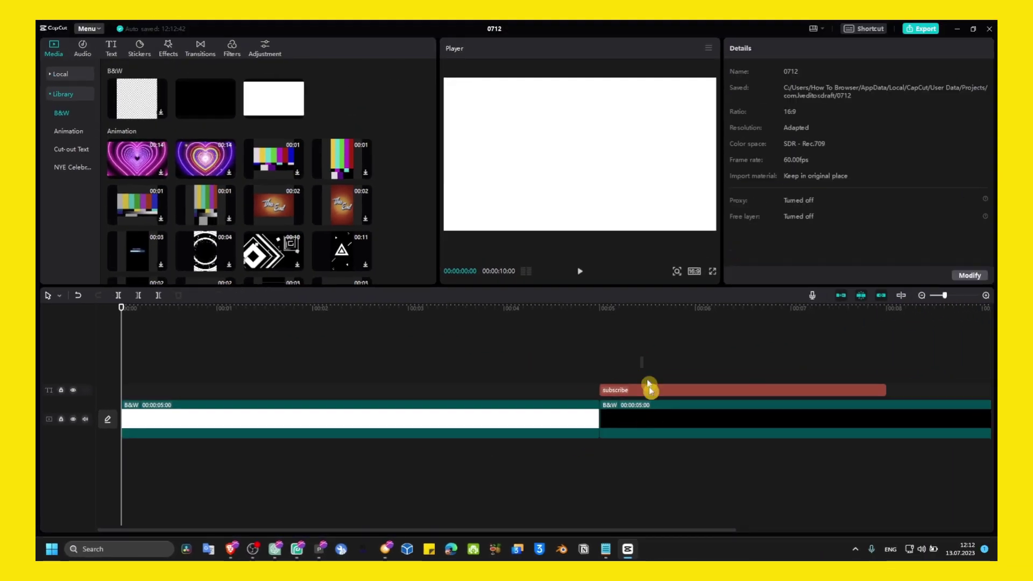
left_click(651, 389, "ctrl")
left_click_drag(650, 389, 253, 392)
left_click(223, 389)
key("Delete")
left_click(262, 422)
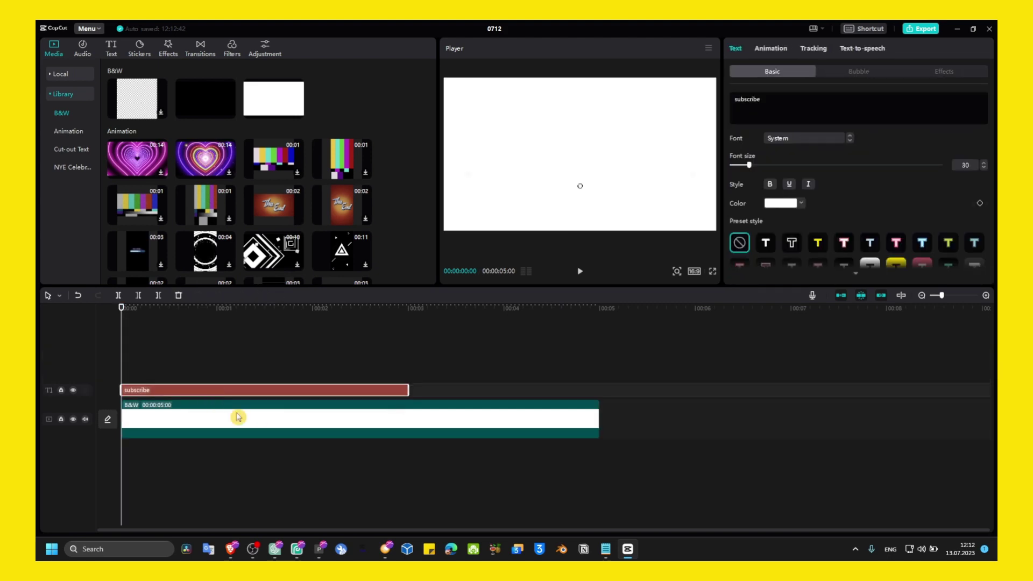
- Apply the yellow preset style with a black outline to the "subscribe" text
left_click(238, 418)
left_click(333, 393)
left_click(817, 243)
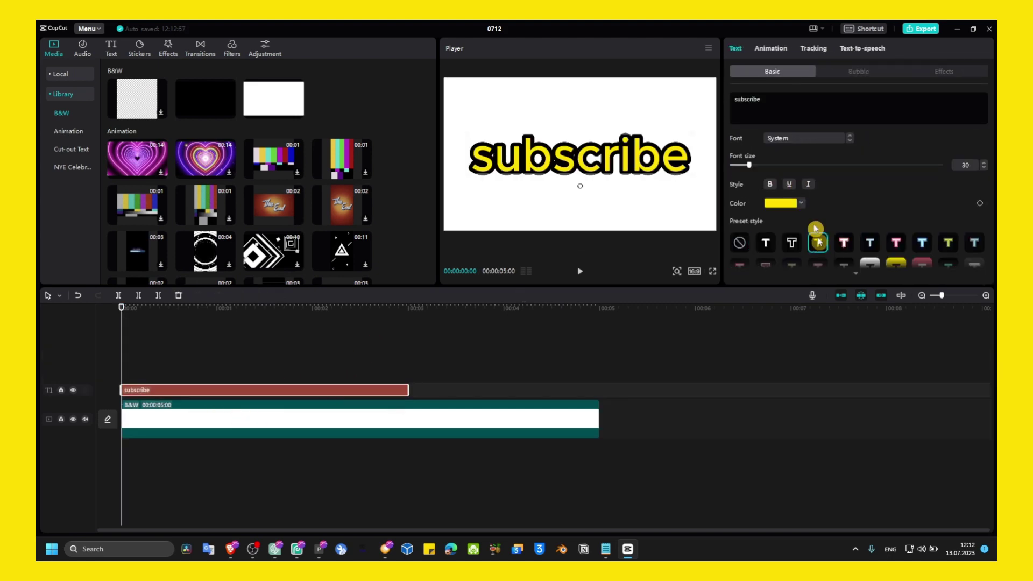
- Adjust the white background clip's basic colour, setting Hue to -9 and Saturation to 22
left_click(389, 413)
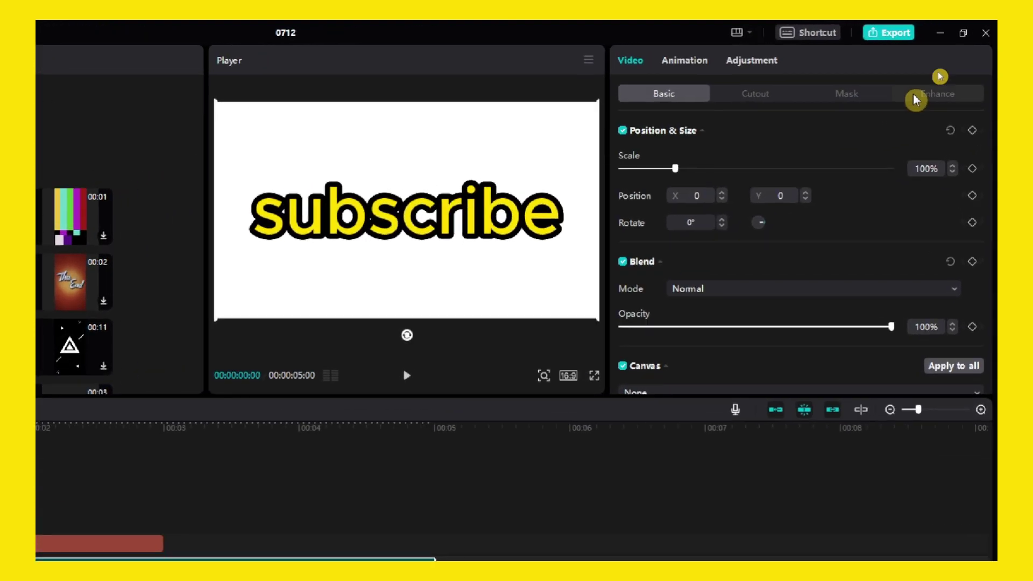
left_click(934, 73)
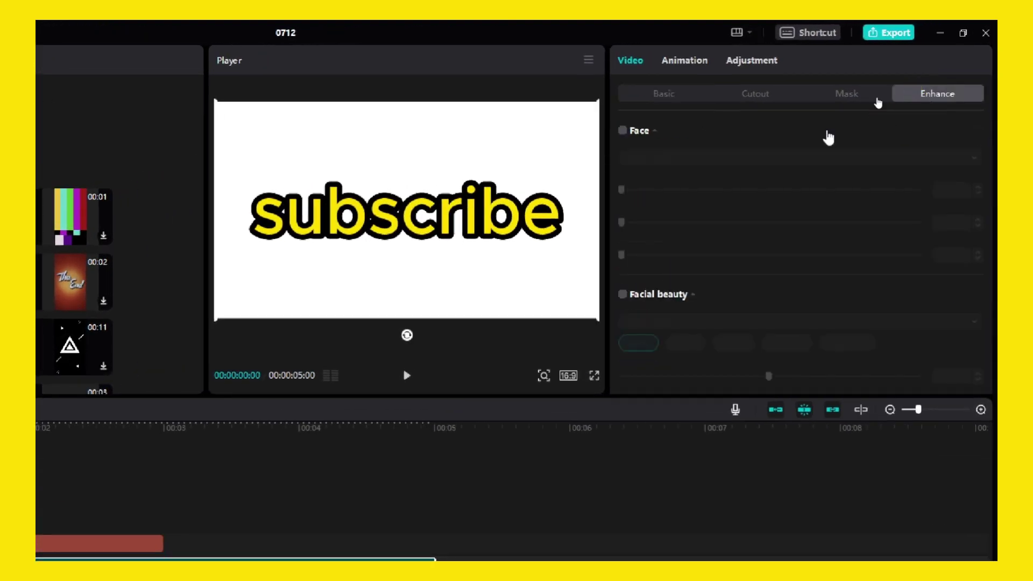
left_click(762, 64)
scroll(842, 235, "down", 8)
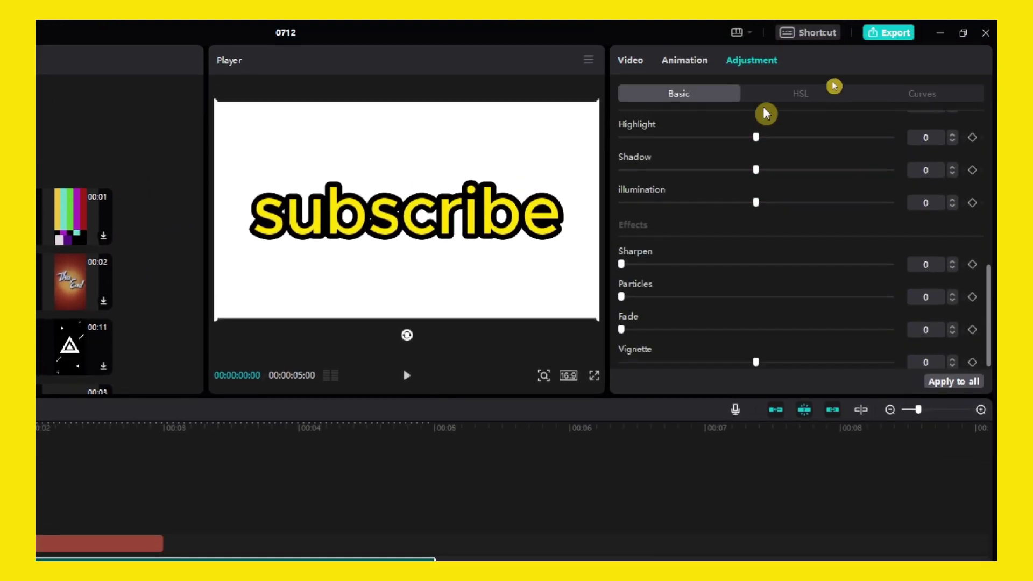
left_click(630, 60)
left_click(759, 58)
scroll(761, 297, "down", 6)
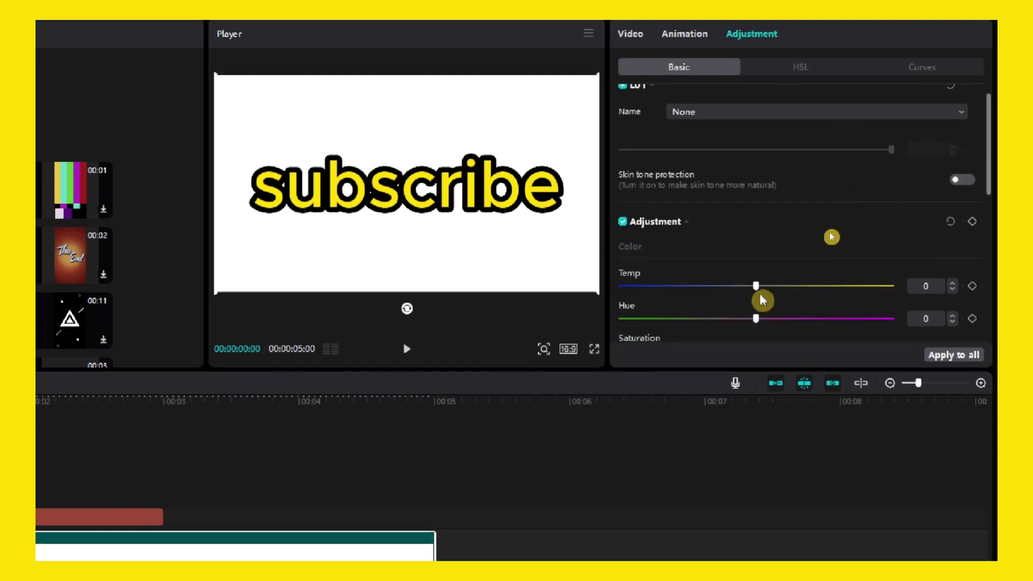
scroll(754, 265, "up", 6)
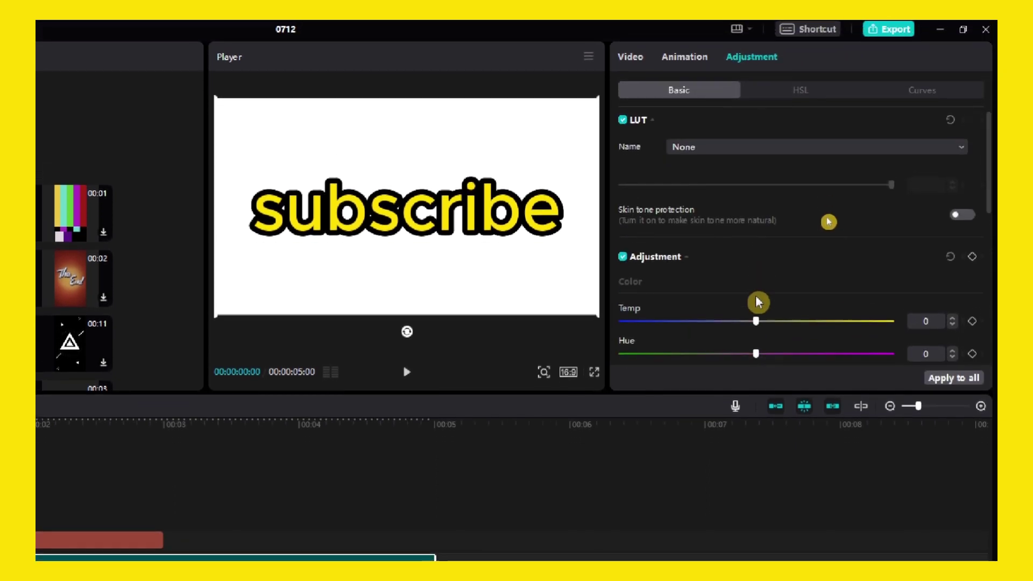
scroll(758, 309, "down", 1)
left_click_drag(755, 333, 741, 338)
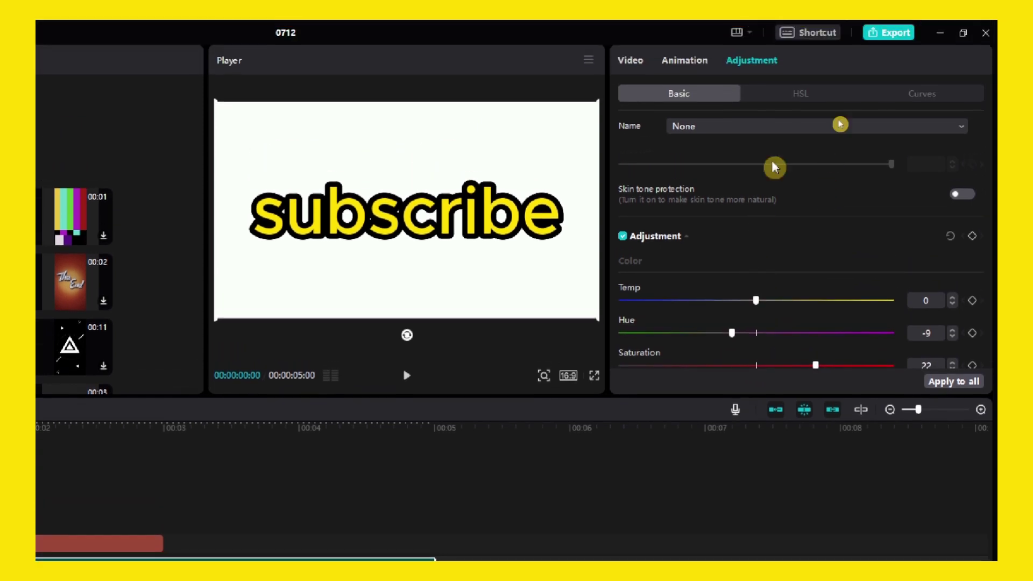
- Bend the background clip's white curve toward the lower-right corner and its red curve toward the upper-left corner
left_click(850, 49)
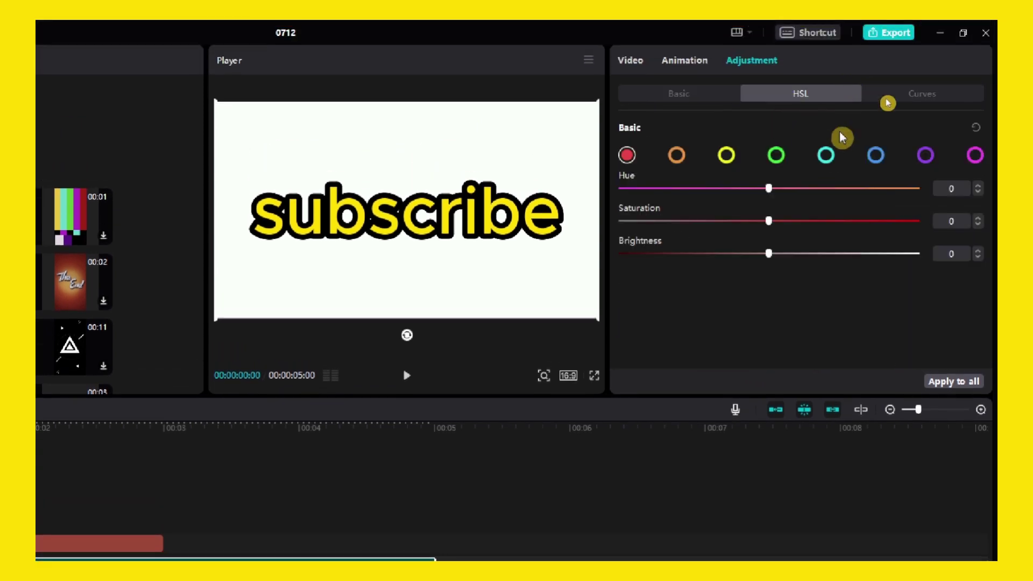
left_click(921, 94)
left_click_drag(701, 157, 955, 360)
scroll(797, 234, "down", 6)
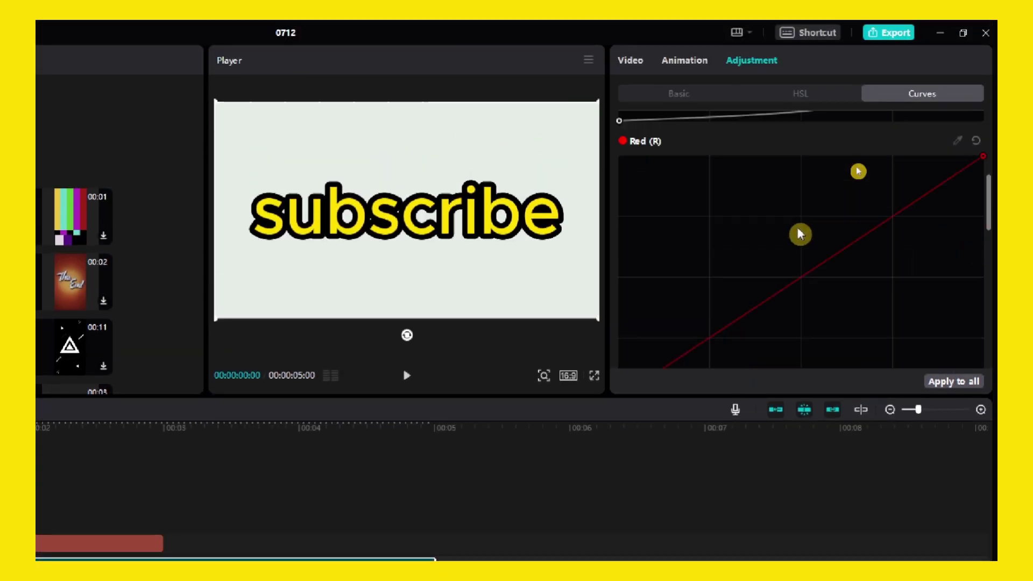
left_click_drag(834, 277, 617, 232)
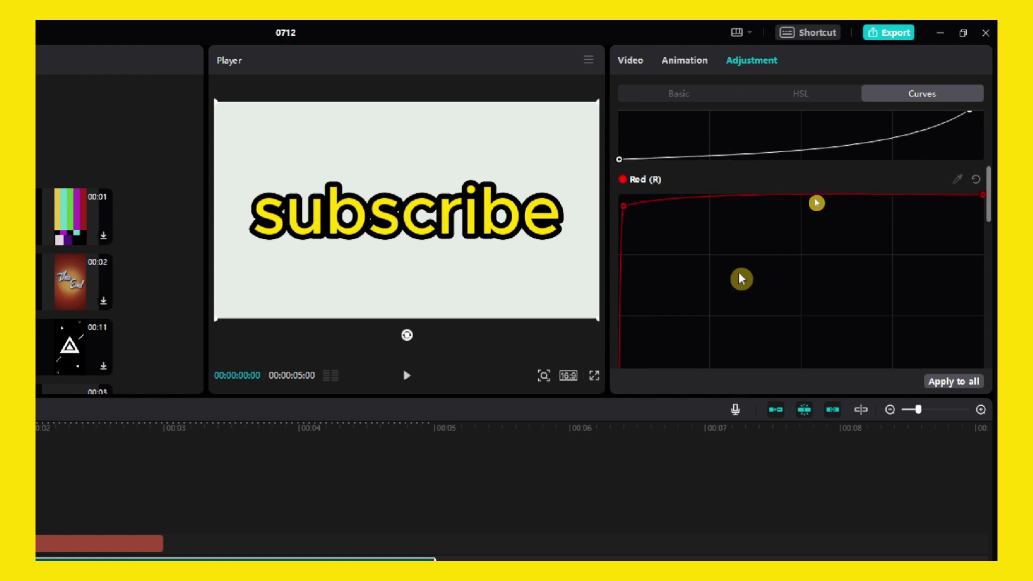
- Pull the background clip's green curve down to the lower-right corner and its blue curve up to the upper-left corner
scroll(742, 279, "down", 3)
left_click_drag(826, 231, 995, 373)
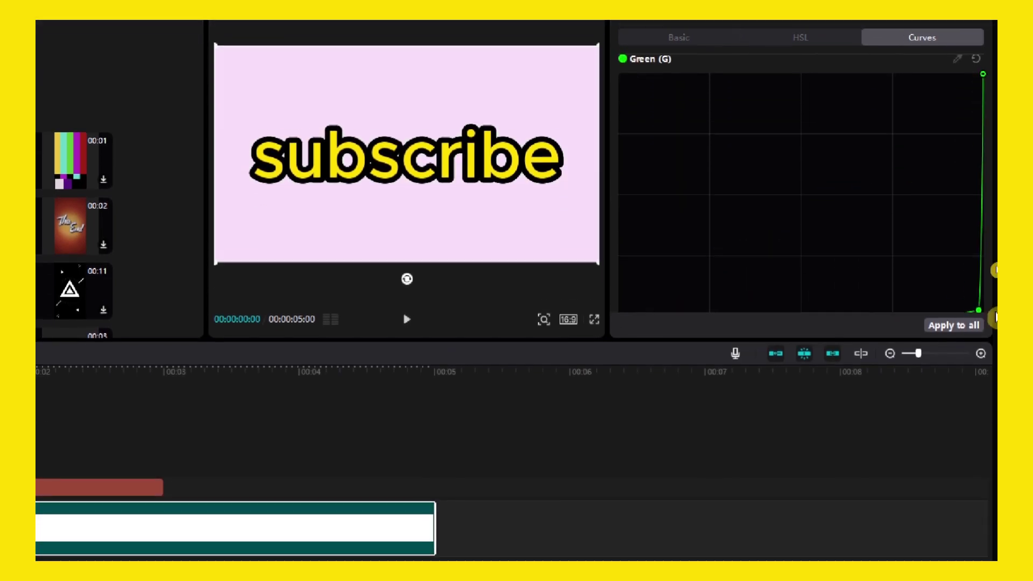
left_click_drag(996, 317, 968, 327)
scroll(756, 179, "down", 1)
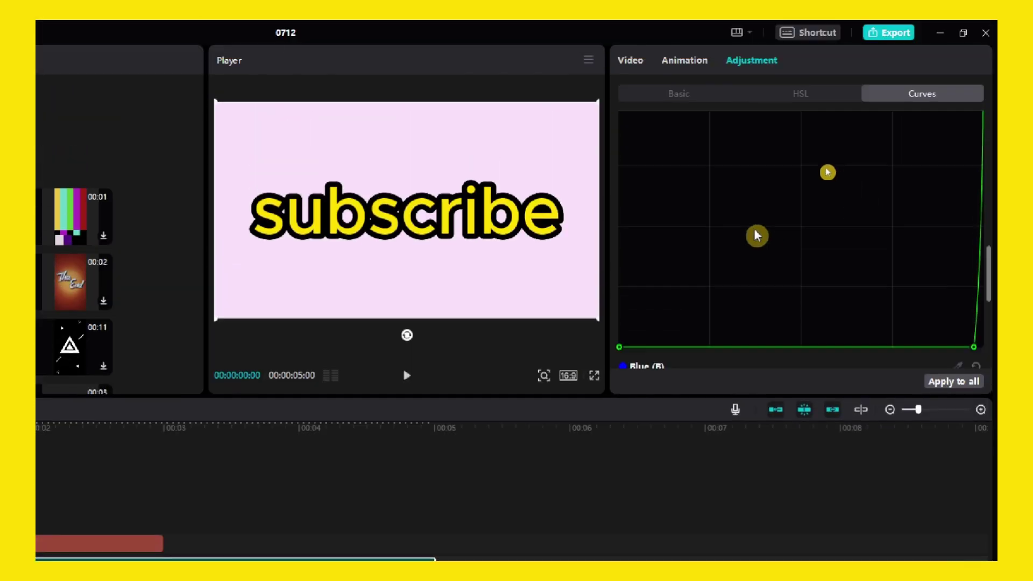
scroll(757, 236, "down", 3)
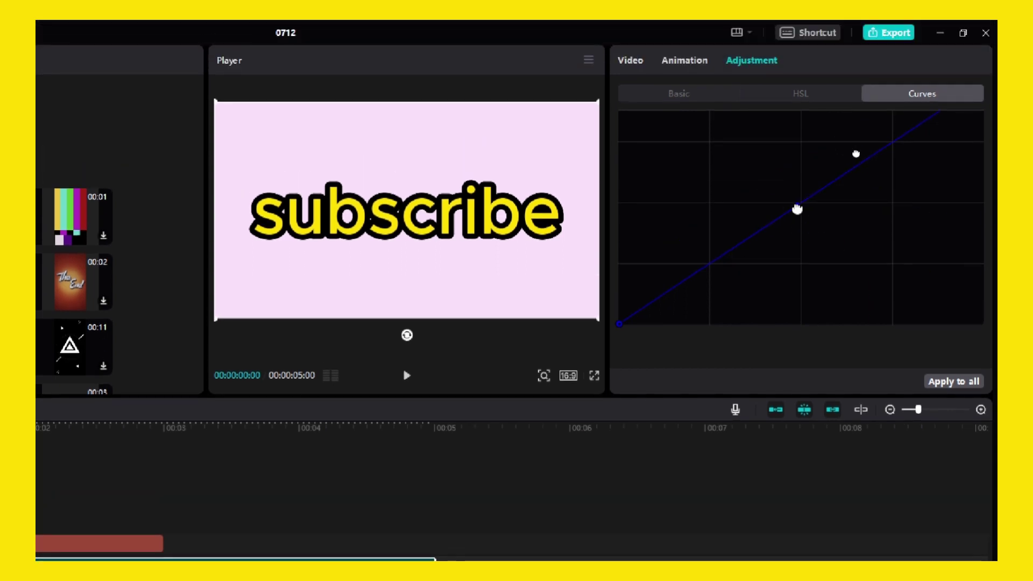
left_click_drag(796, 209, 594, 120)
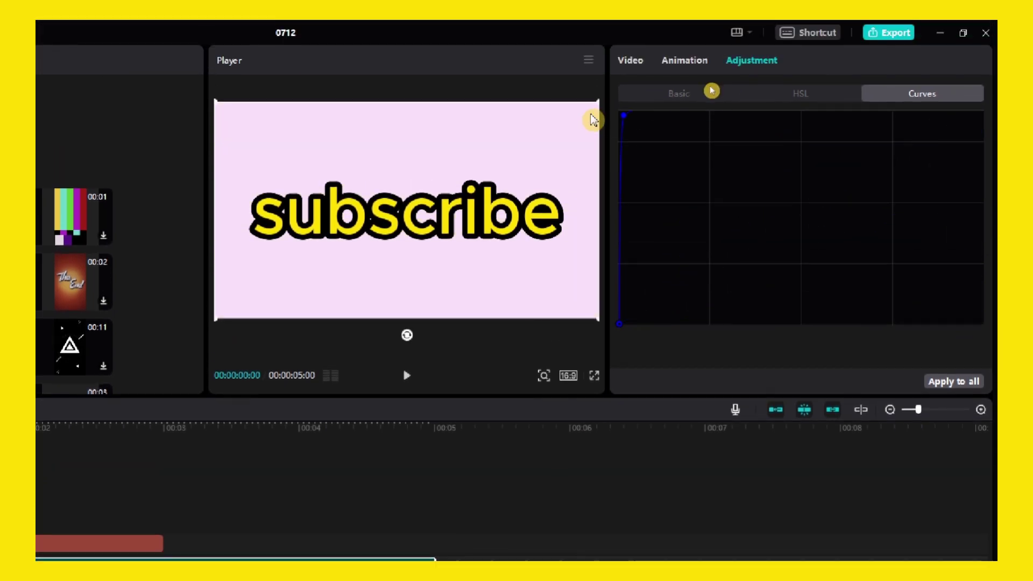
- Set the background clip's Saturation to 0 and its Brightness to -50 in the basic adjustments
left_click(792, 93)
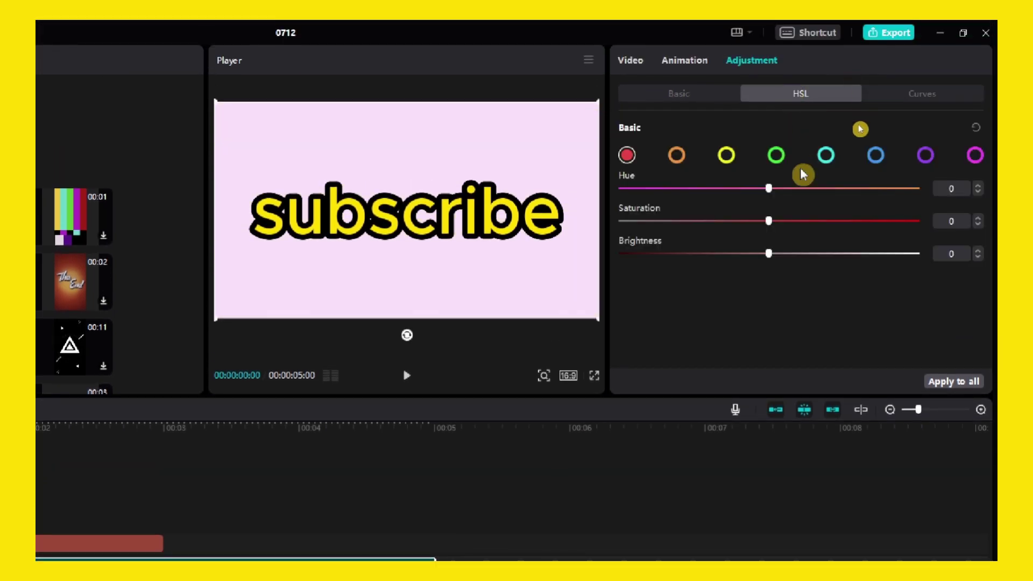
left_click(727, 156)
left_click(700, 94)
scroll(775, 226, "down", 10)
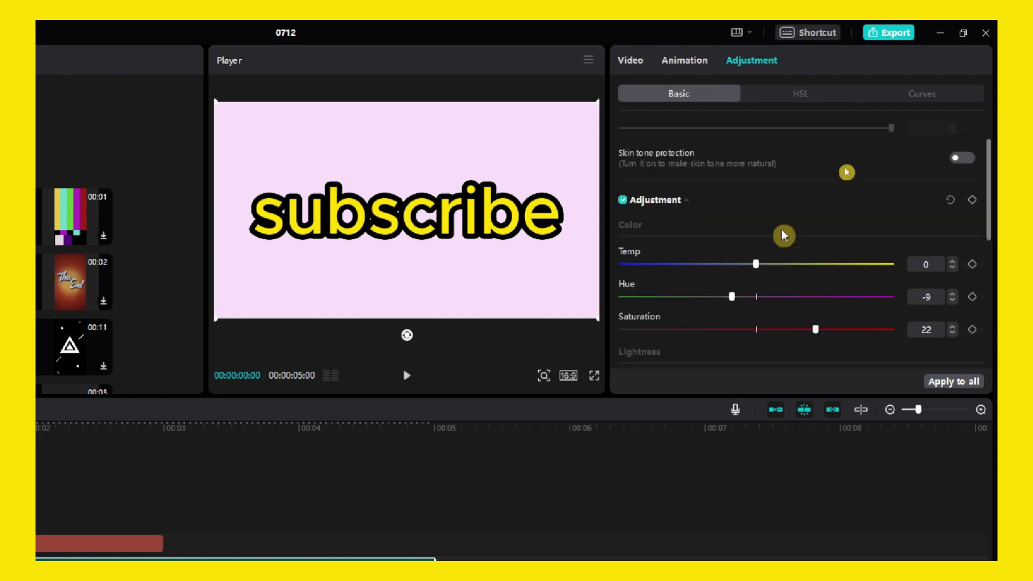
scroll(763, 194, "up", 1)
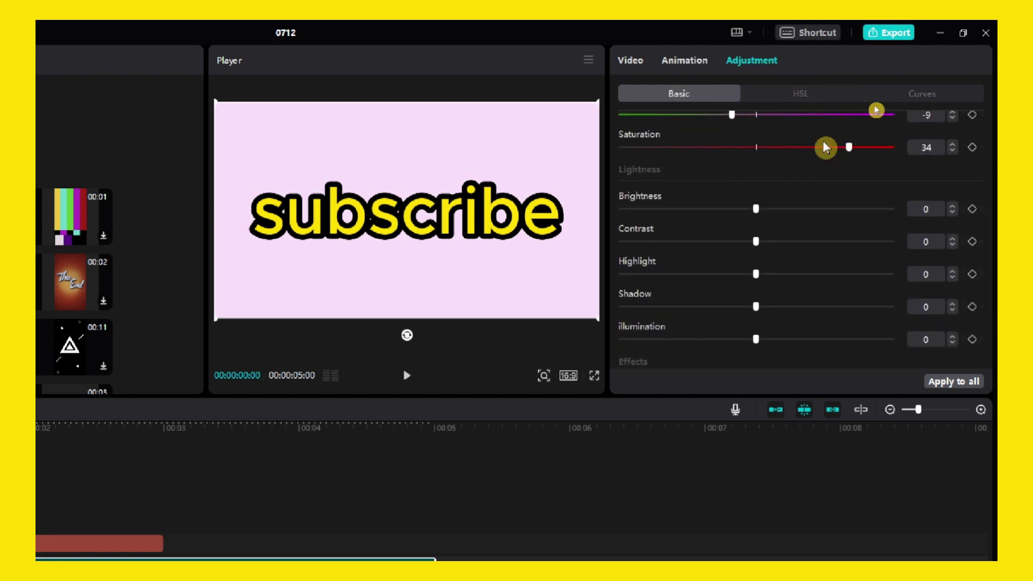
left_click_drag(756, 208, 595, 203)
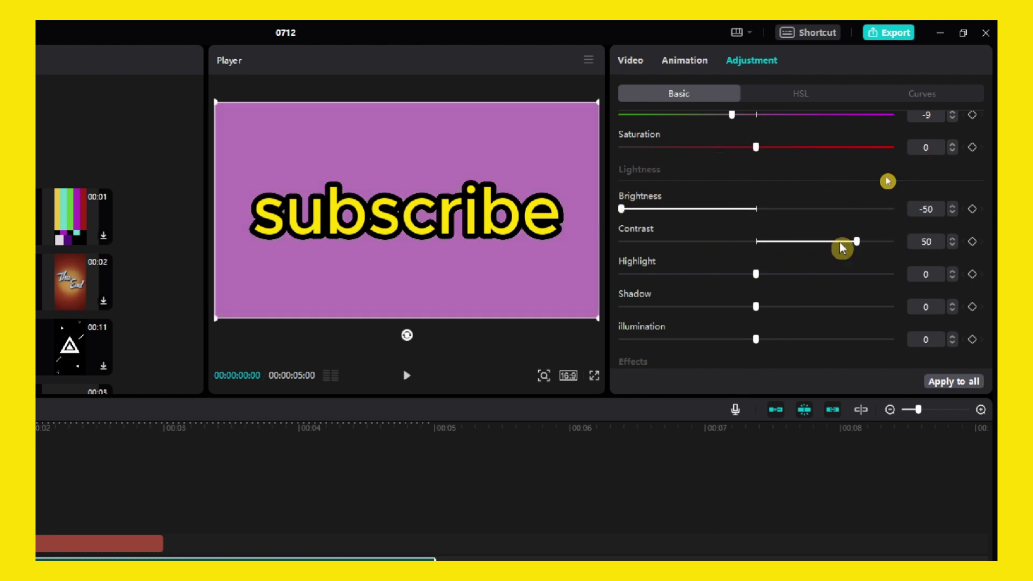
- Set the background clip's Contrast to 50, Highlight to 50, Shadow to -35 and Illumination to -50
left_click_drag(842, 248, 892, 243)
left_click_drag(851, 284, 894, 276)
left_click_drag(756, 307, 662, 294)
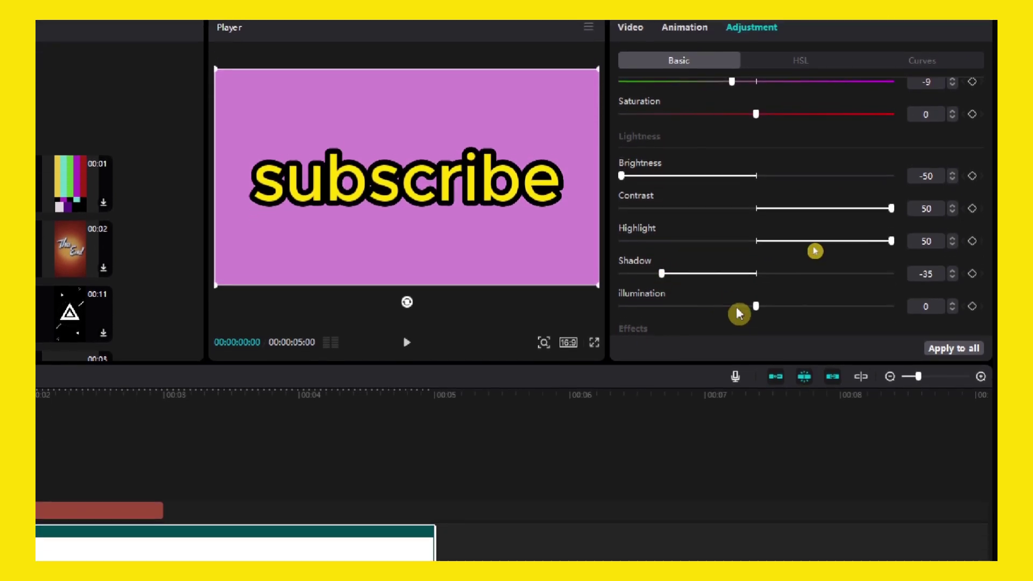
left_click_drag(756, 325, 621, 325)
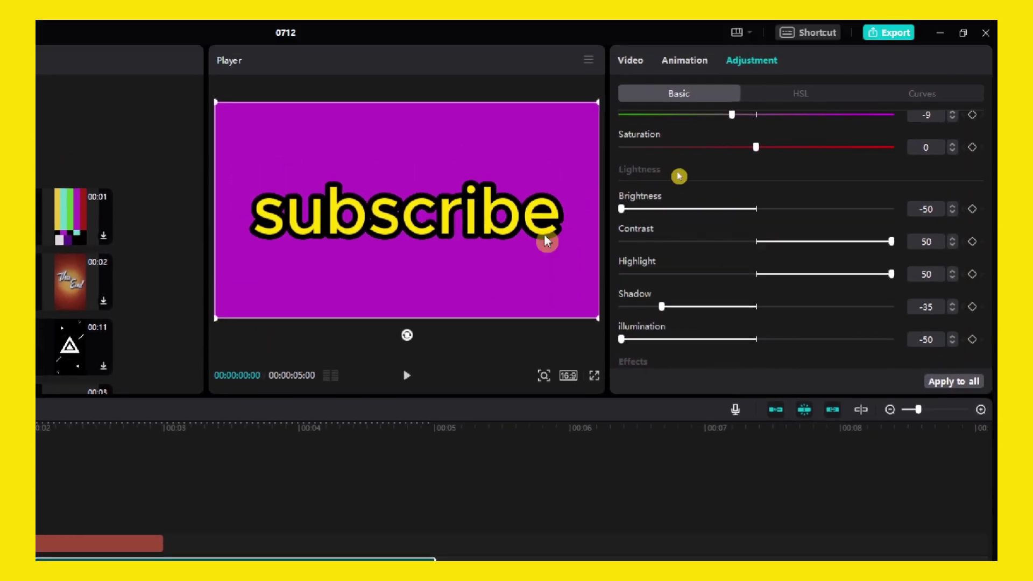
- Move the background clip's Brightness (Luma) curve point up-left as a trial, and pull it down into the lower-right corner of the graph
left_click(826, 78)
left_click(947, 78)
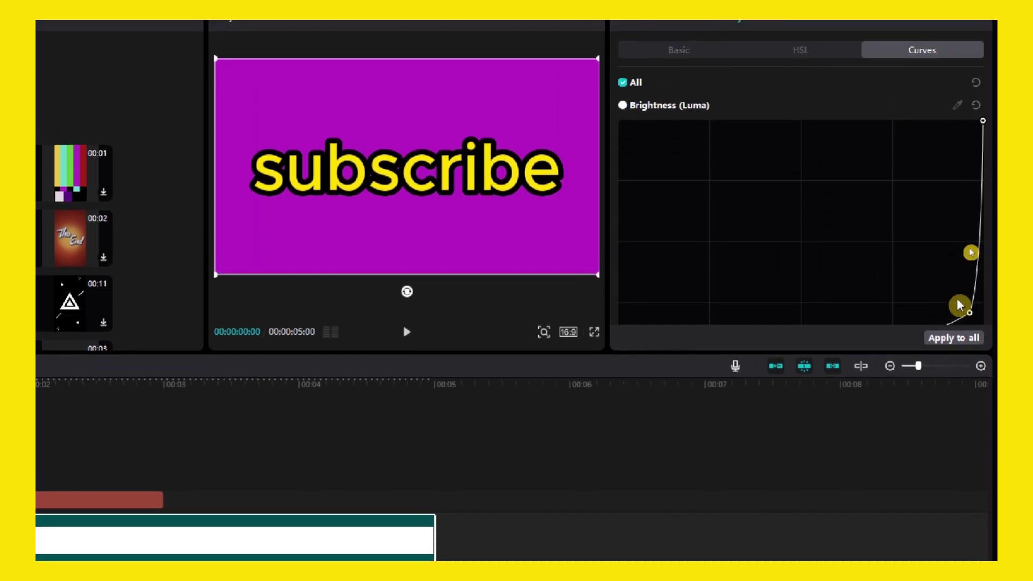
left_click_drag(957, 300, 636, 120)
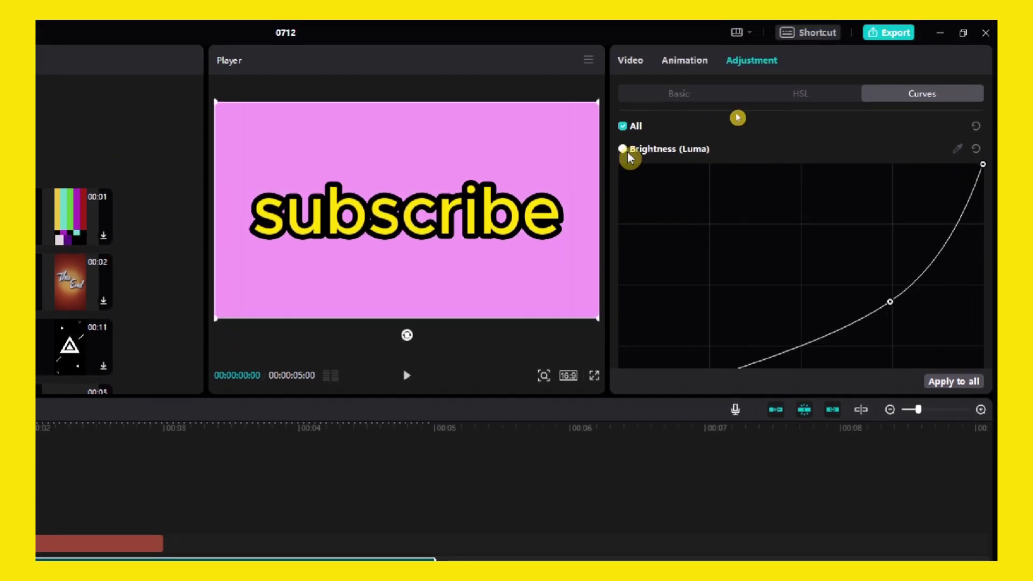
left_click_drag(889, 302, 980, 404)
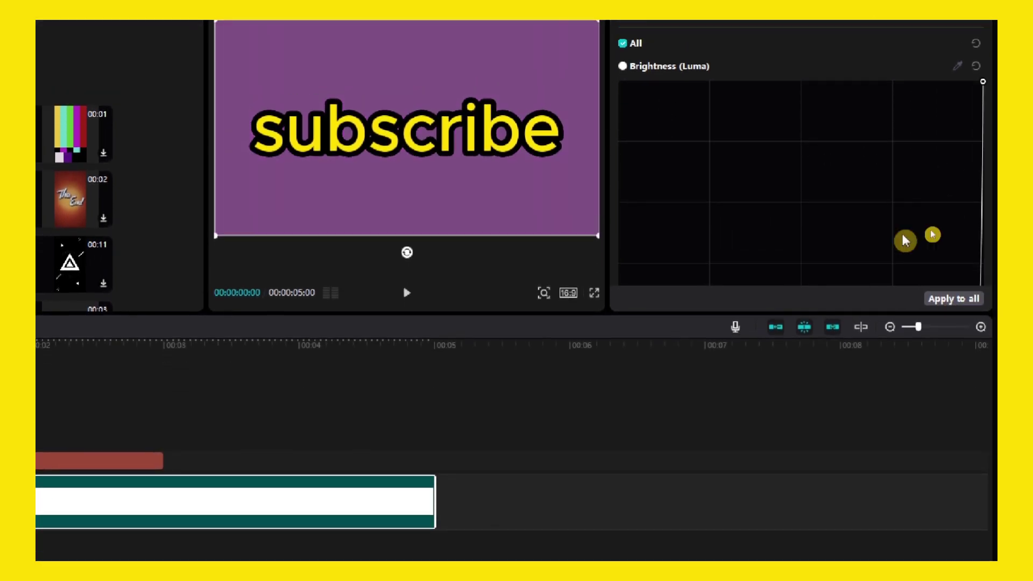
- Pull the background clip's red curve from the upper-left down to the lower-right corner of its graph
scroll(828, 251, "down", 8)
scroll(805, 226, "up", 3)
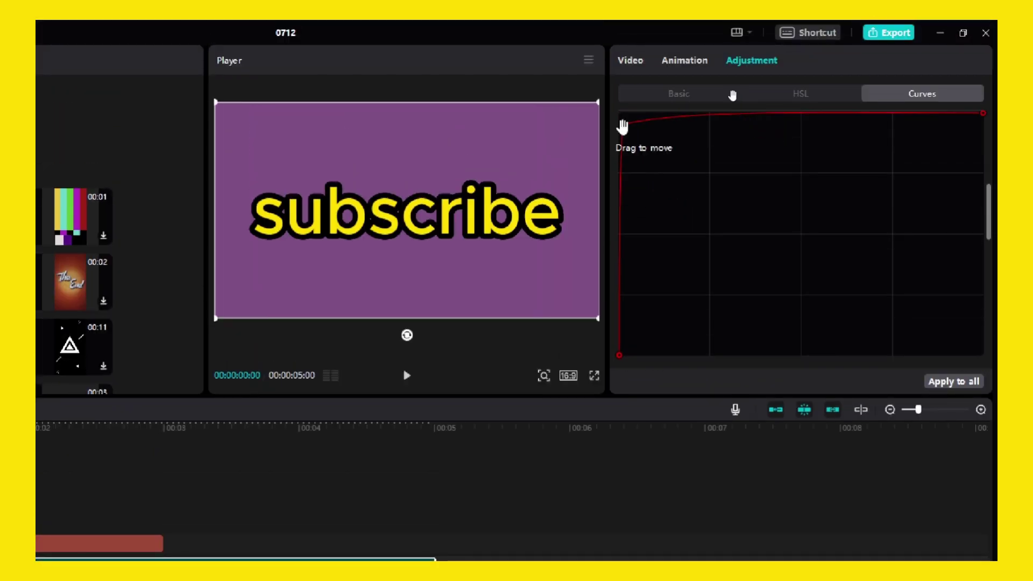
left_click_drag(618, 120, 982, 339)
scroll(777, 231, "down", 4)
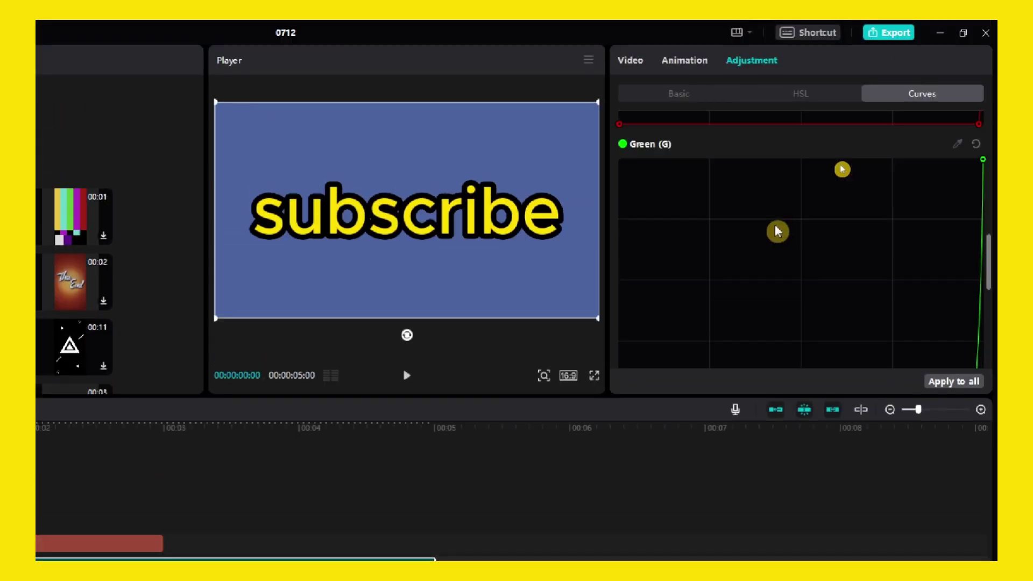
- Pull the background clip's green curve up to the upper-left corner and its blue curve down to the lower-right corner
scroll(721, 206, "down", 6)
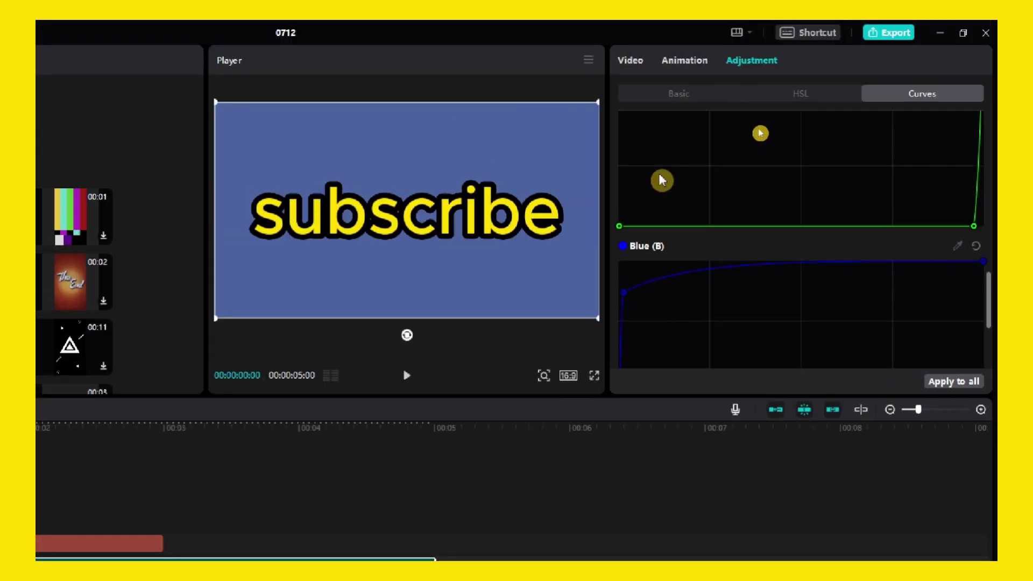
scroll(764, 220, "up", 9)
scroll(904, 274, "down", 4)
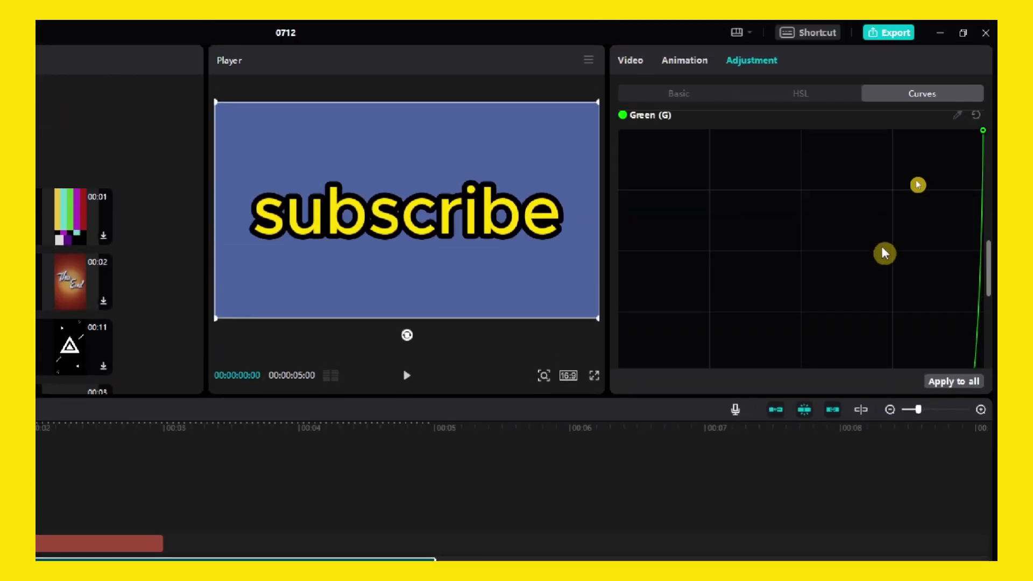
scroll(885, 253, "down", 3)
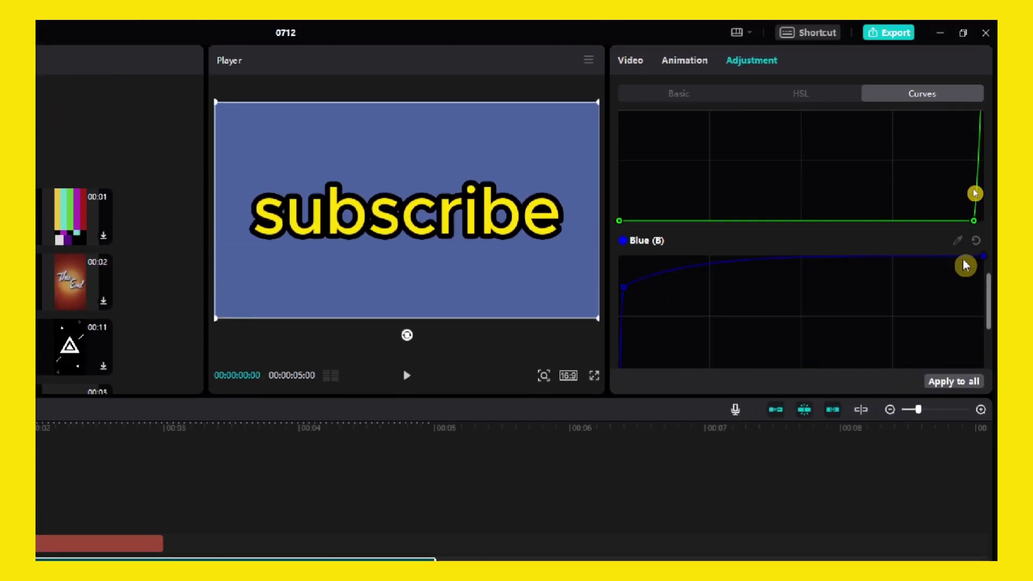
left_click_drag(974, 193, 647, 91)
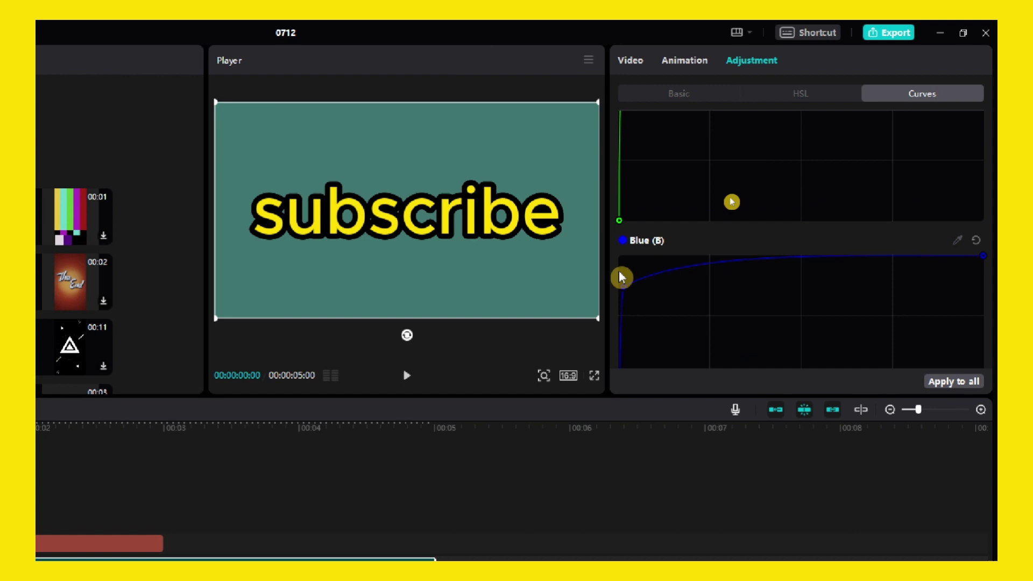
left_click_drag(666, 284, 984, 369)
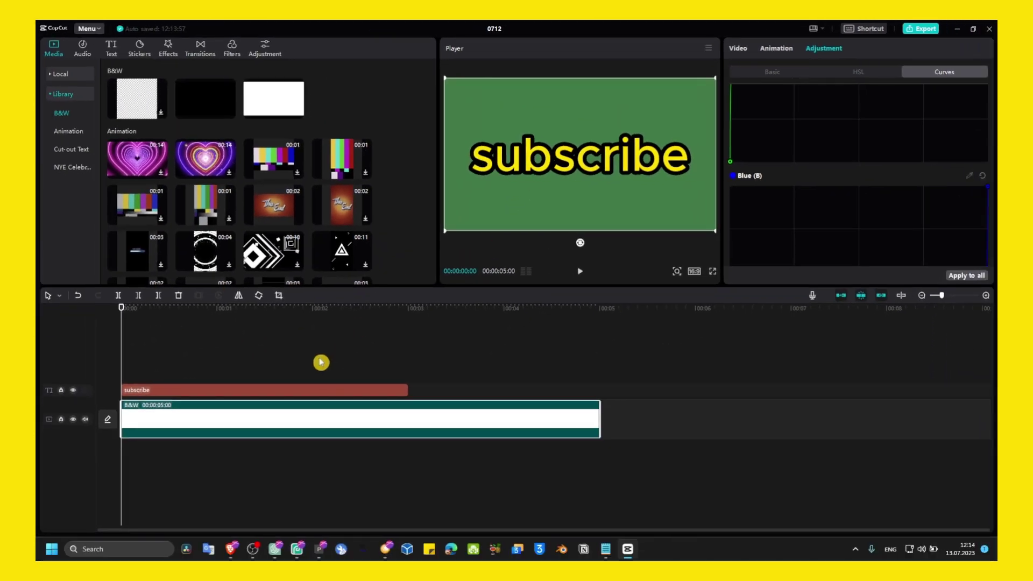
key("ctrl+a")
key("Delete")
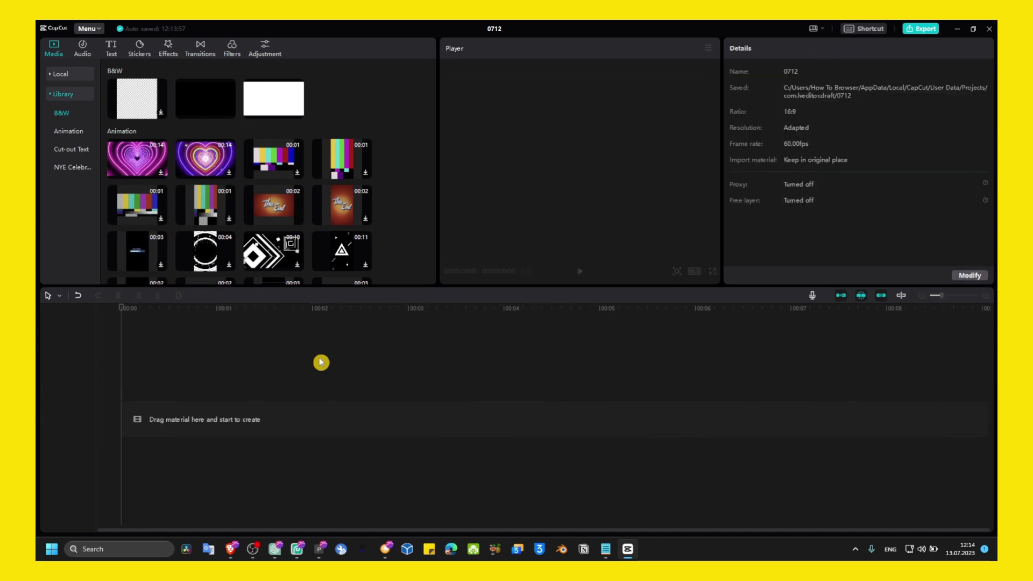
key("ctrl+z")
left_click(191, 432)
left_click(186, 396)
left_click_drag(187, 414, 318, 415)
left_click(268, 362)
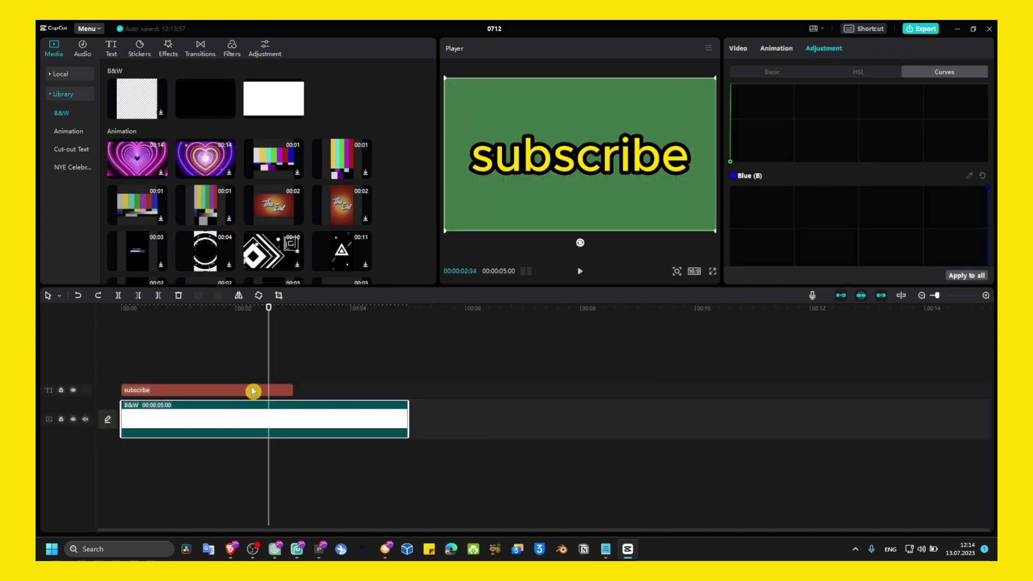
left_click(254, 391)
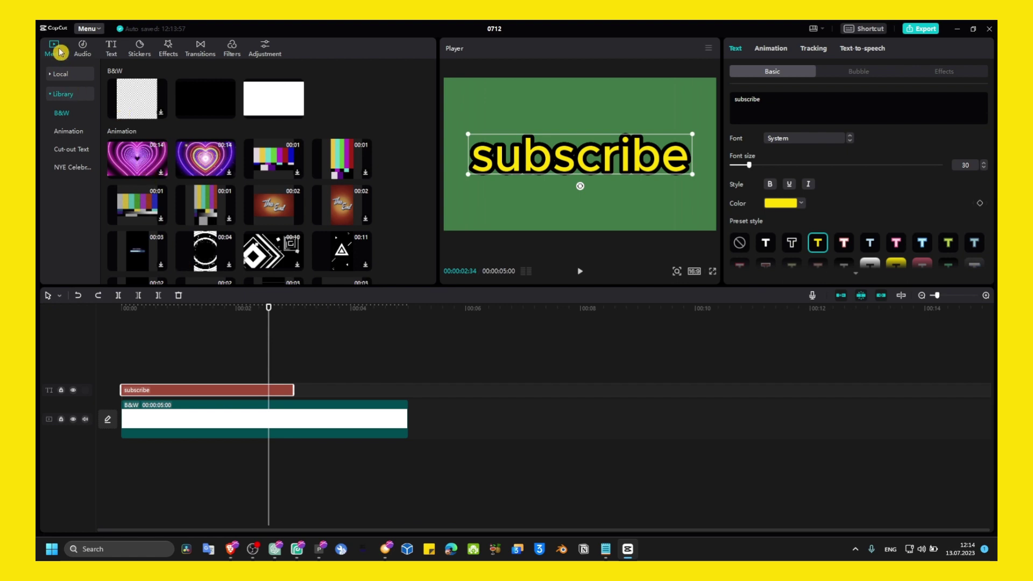
- Add the bird screenshot image from the local media to the main track directly after the white background clip
left_click(74, 53)
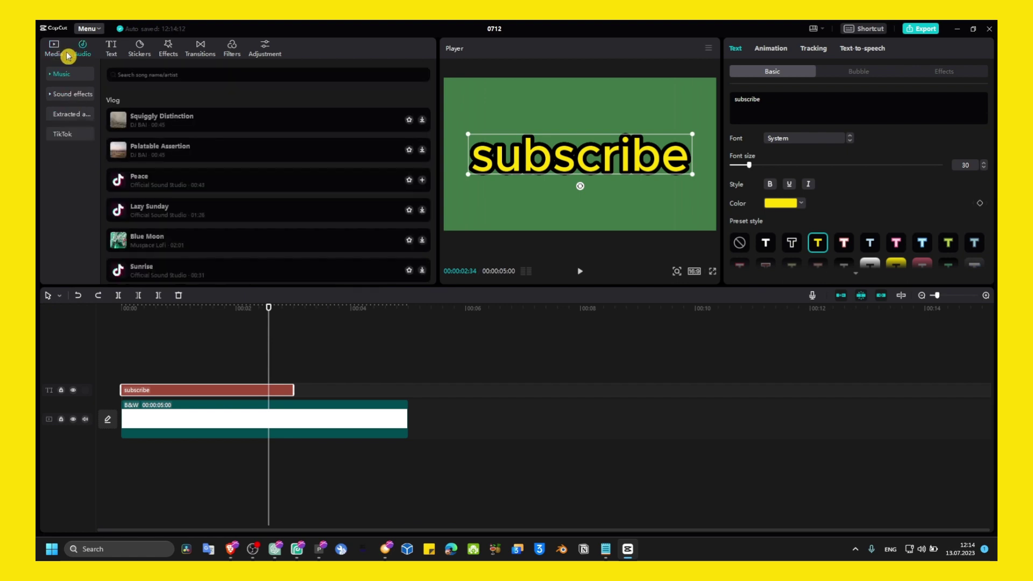
left_click(58, 56)
left_click(59, 73)
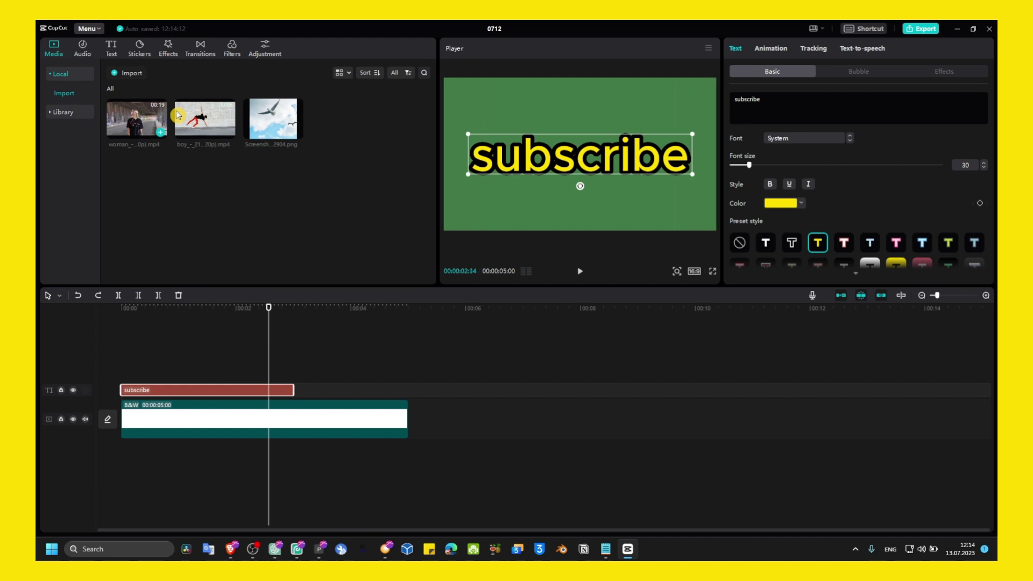
left_click_drag(270, 131, 340, 381)
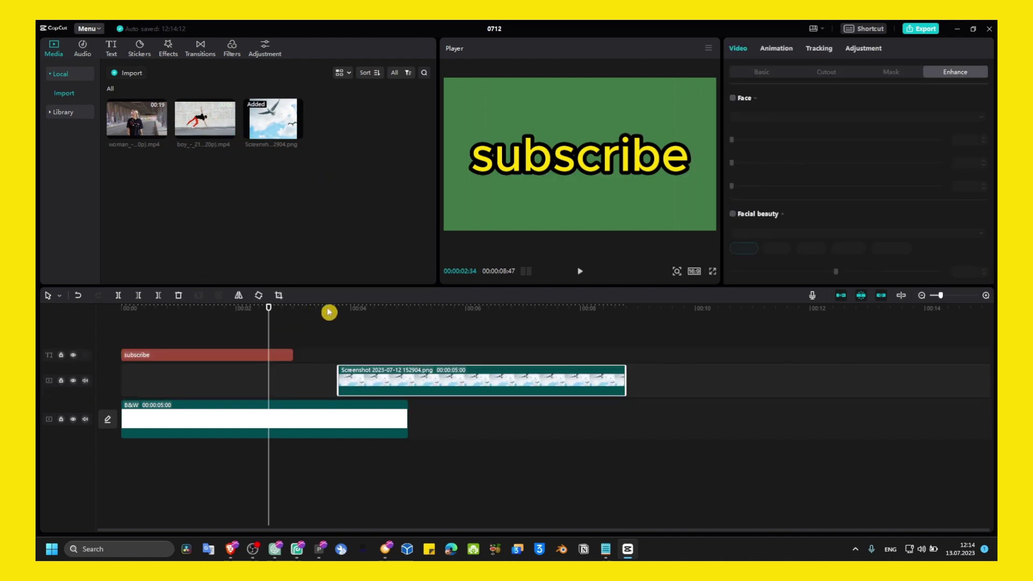
left_click(381, 323)
left_click_drag(414, 380, 498, 438)
left_click(491, 331)
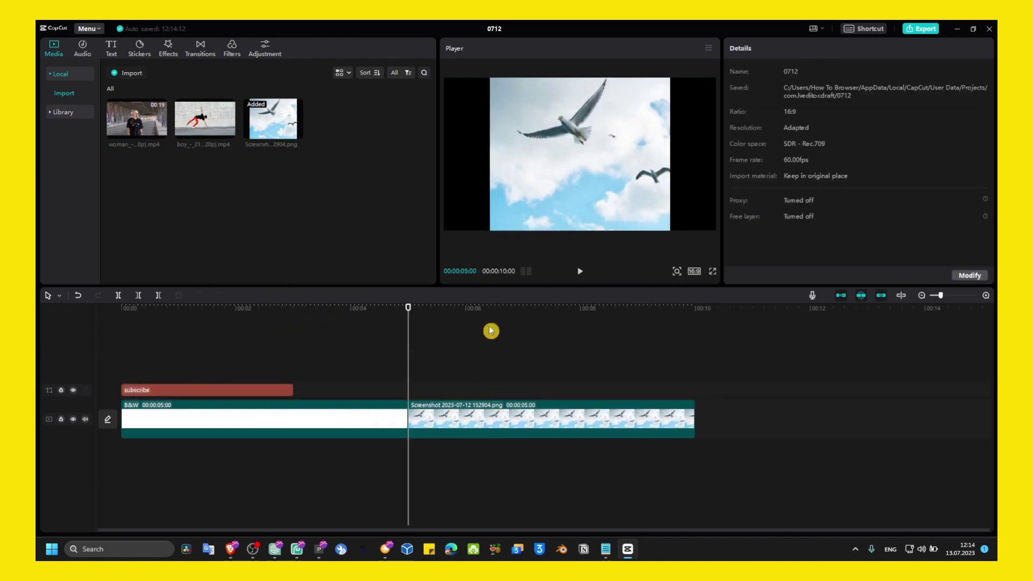
- Scale the bird image down to 33% in the preview
left_click(600, 193)
left_click_drag(667, 231, 623, 210)
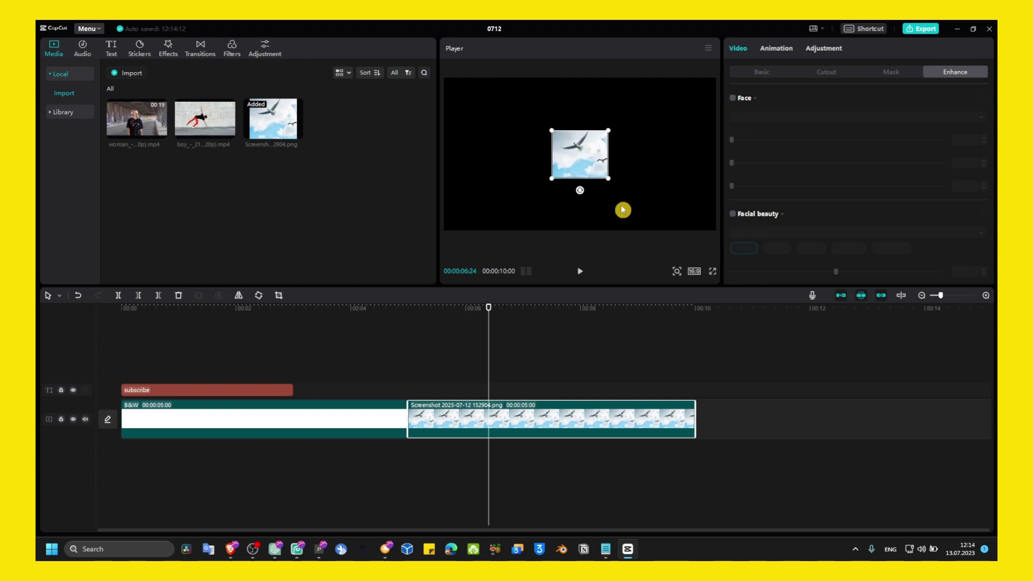
scroll(740, 234, "down", 5)
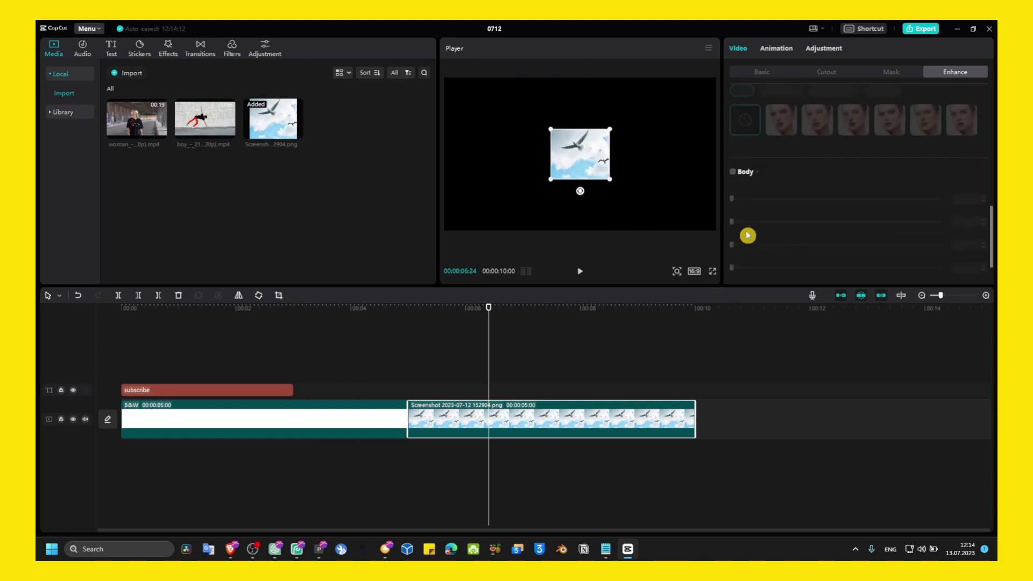
- Set the bird image clip's canvas to Color in its basic video settings and fill it with light grey
left_click(766, 77)
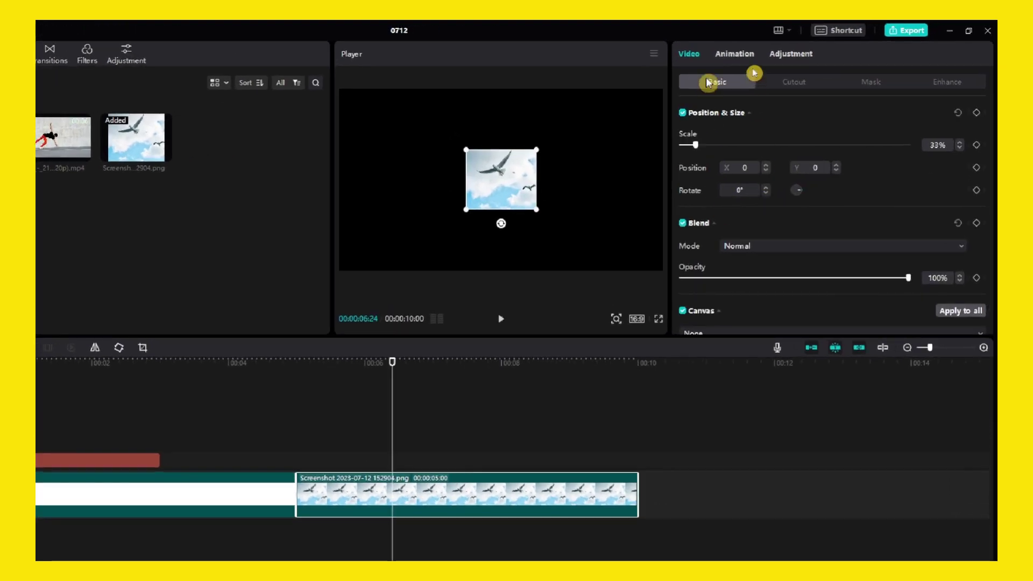
scroll(701, 236, "down", 1)
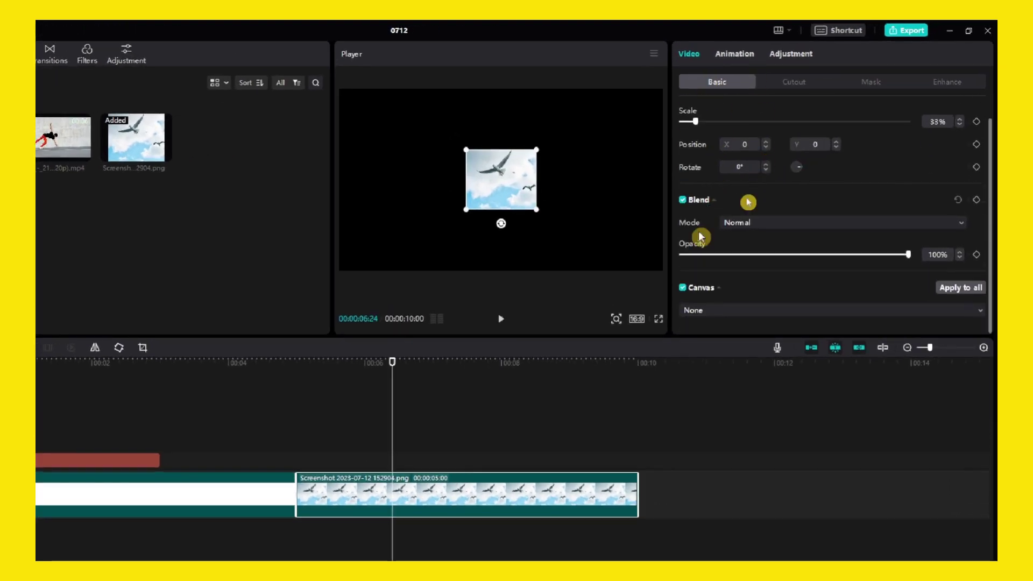
left_click(702, 310)
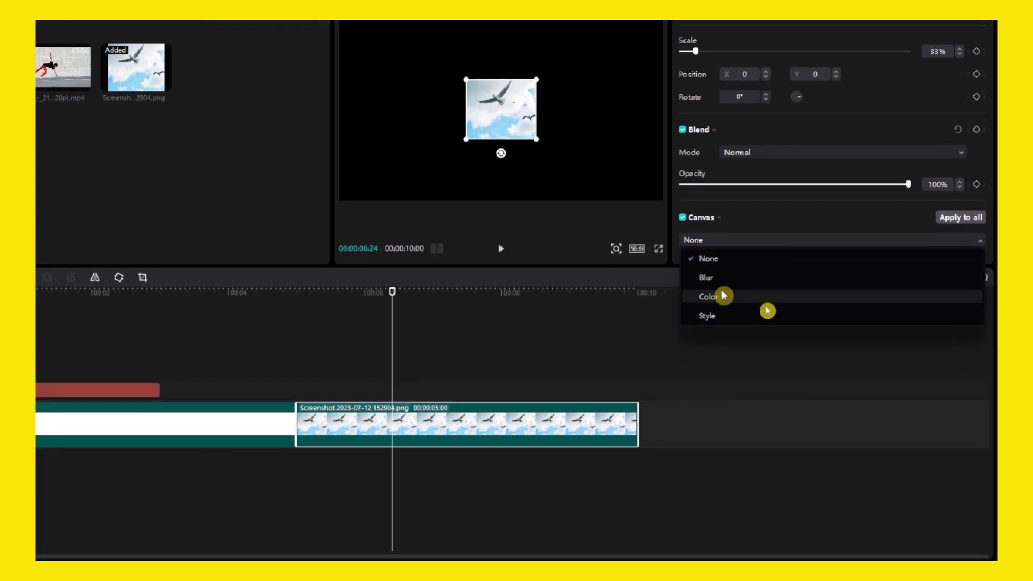
left_click(716, 369)
scroll(727, 295, "down", 4)
left_click(811, 293)
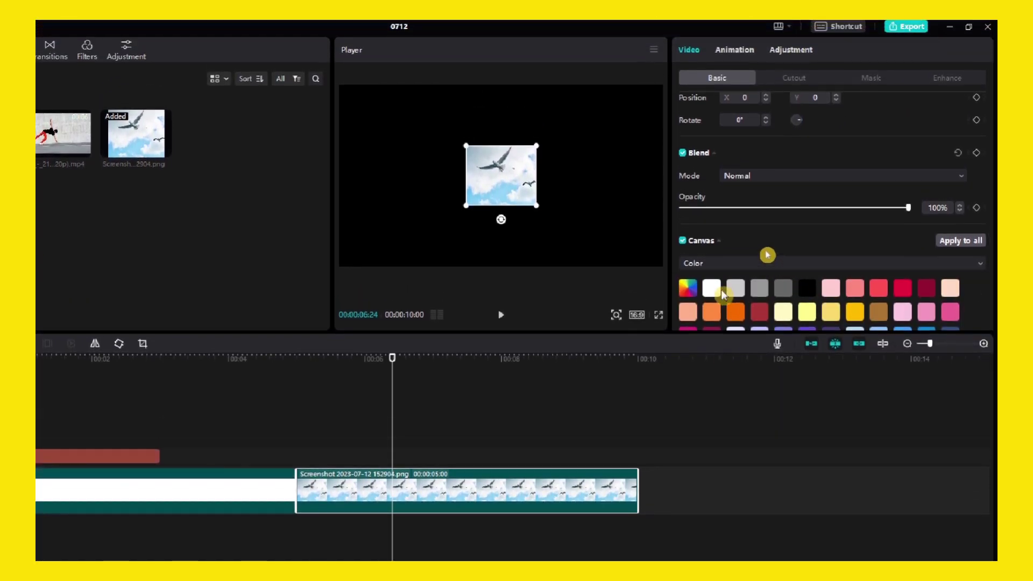
left_click(734, 288)
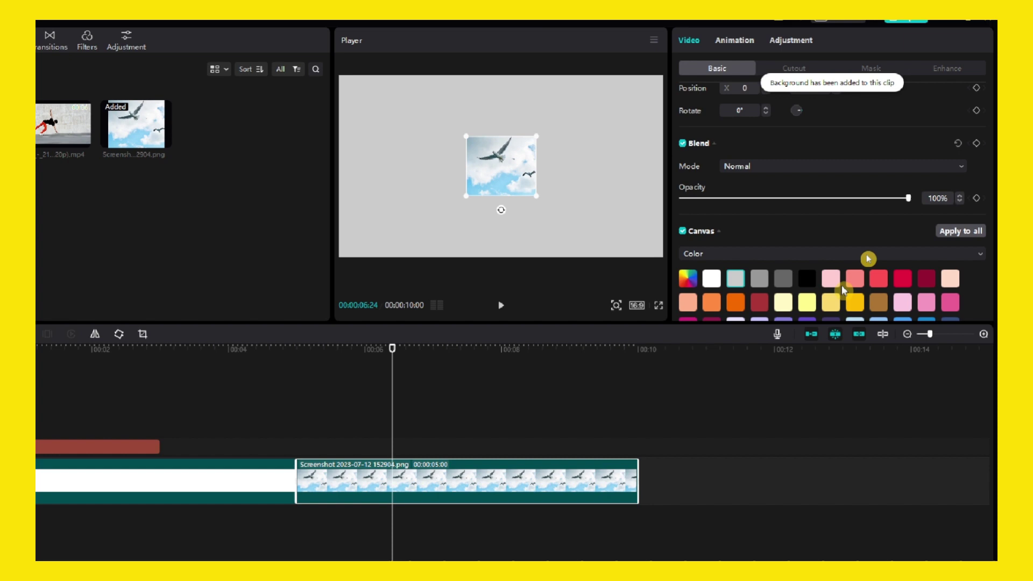
- Recolour the bird image clip's canvas to yellow FFE800 using the custom colour picker
left_click(688, 291)
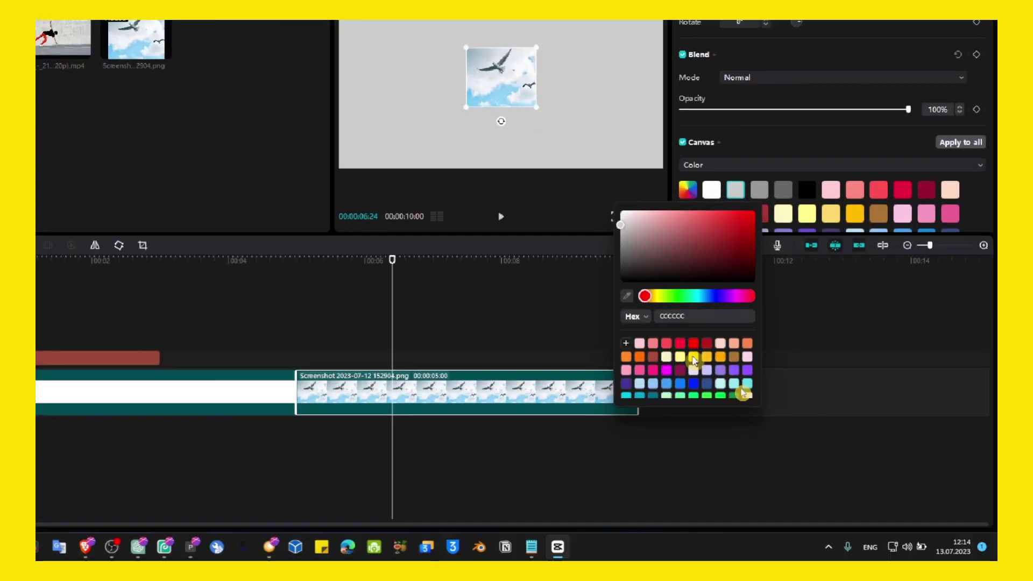
left_click(684, 358)
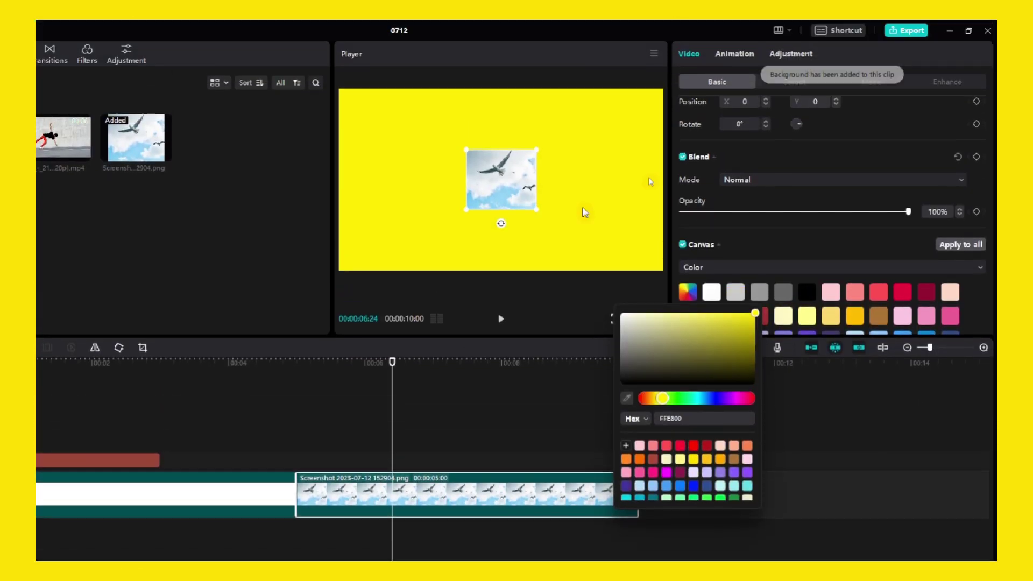
left_click(595, 179)
left_click(519, 206)
- Look through the canvas types of the bird image clip and show the Style background patterns
scroll(699, 242, "down", 5)
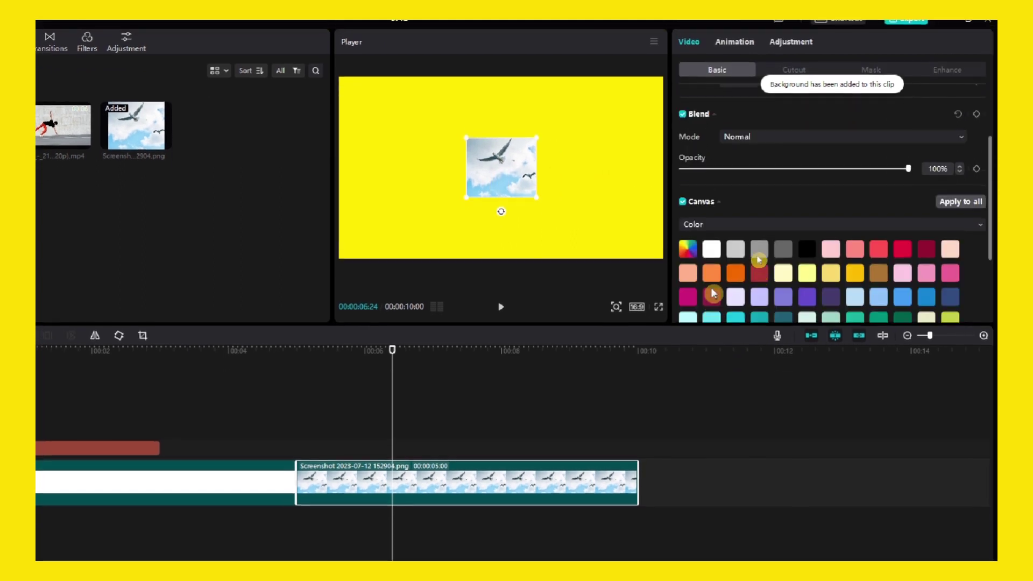
scroll(702, 134, "up", 3)
left_click(708, 273)
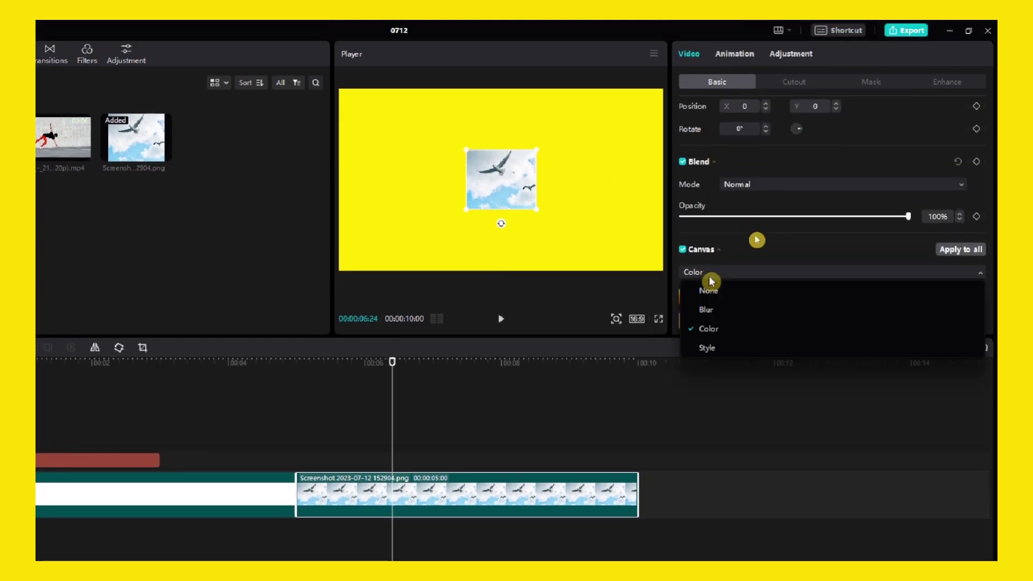
left_click(711, 294)
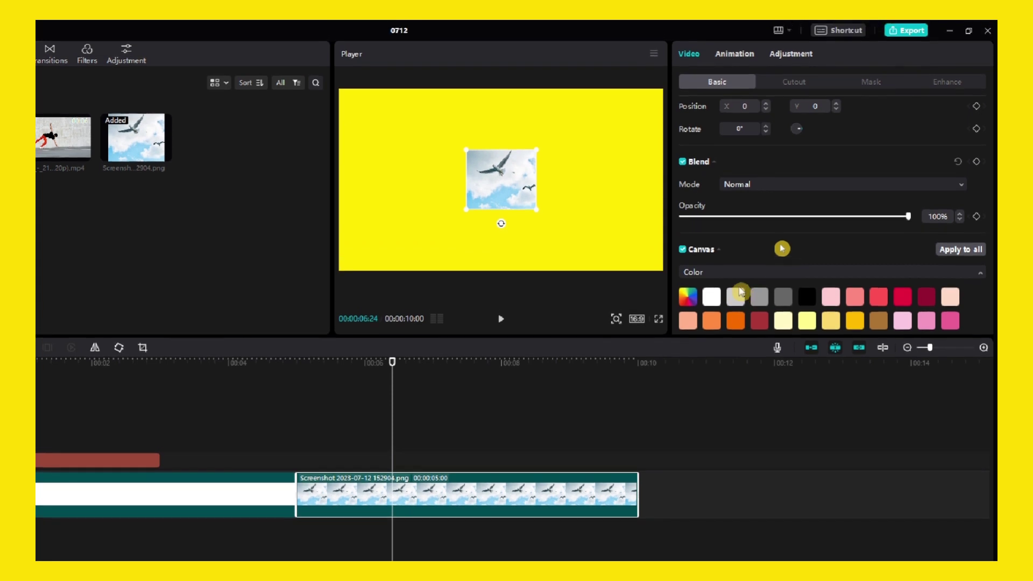
scroll(751, 305, "down", 2)
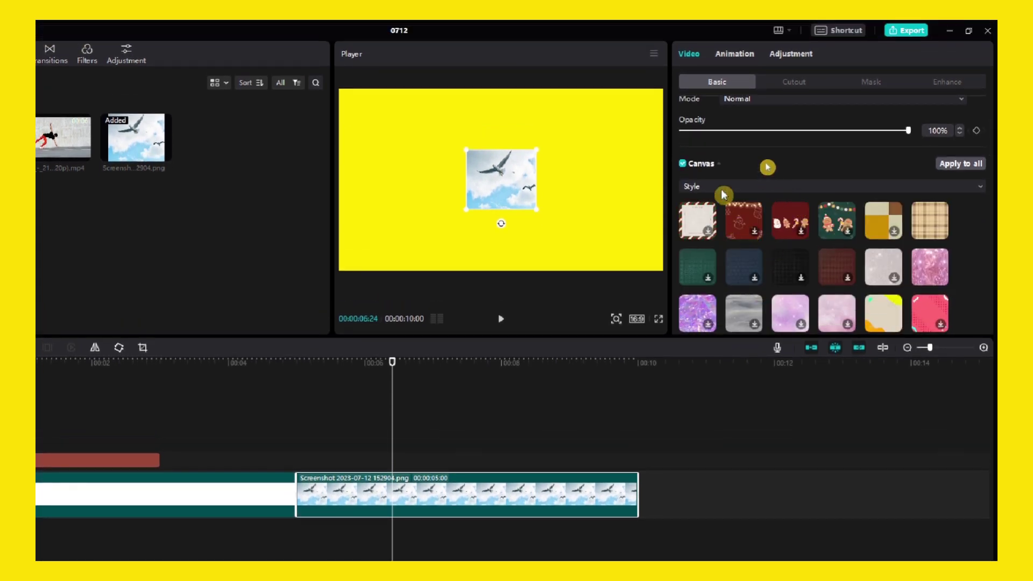
- Apply the second Blur level as the bird image clip's canvas and enlarge the image slightly
left_click(723, 188)
left_click(715, 225)
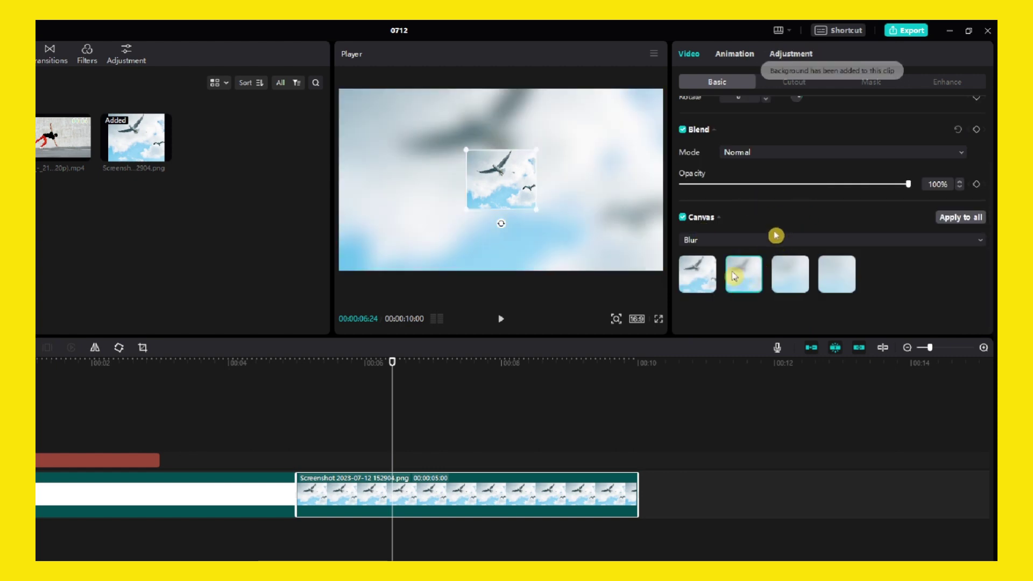
left_click_drag(532, 214, 539, 213)
- Switch the bird image clip's canvas from Blur to Color and fill it with yellow through the custom colour picker
left_click(722, 241)
left_click(711, 297)
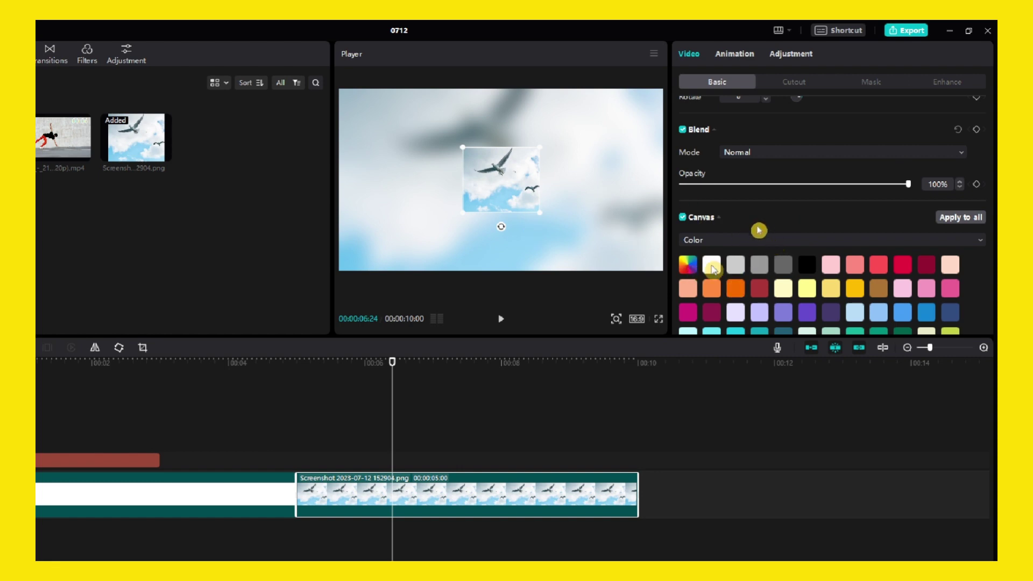
left_click(688, 265)
left_click(752, 286)
left_click(711, 201)
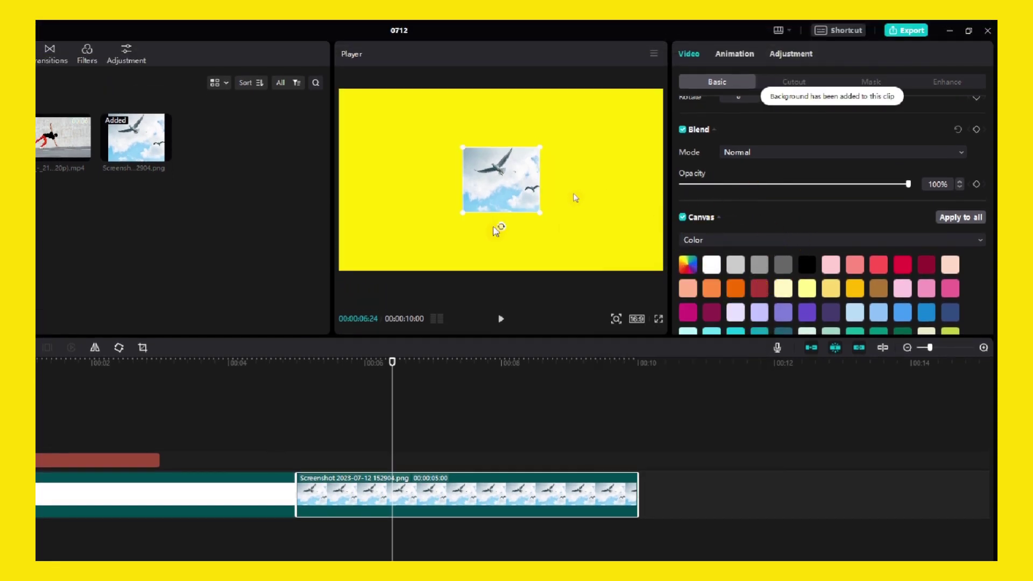
- Move the bird image out of the frame so only its yellow canvas shows and shift the "subscribe" title above that clip
left_click_drag(539, 212, 253, 160)
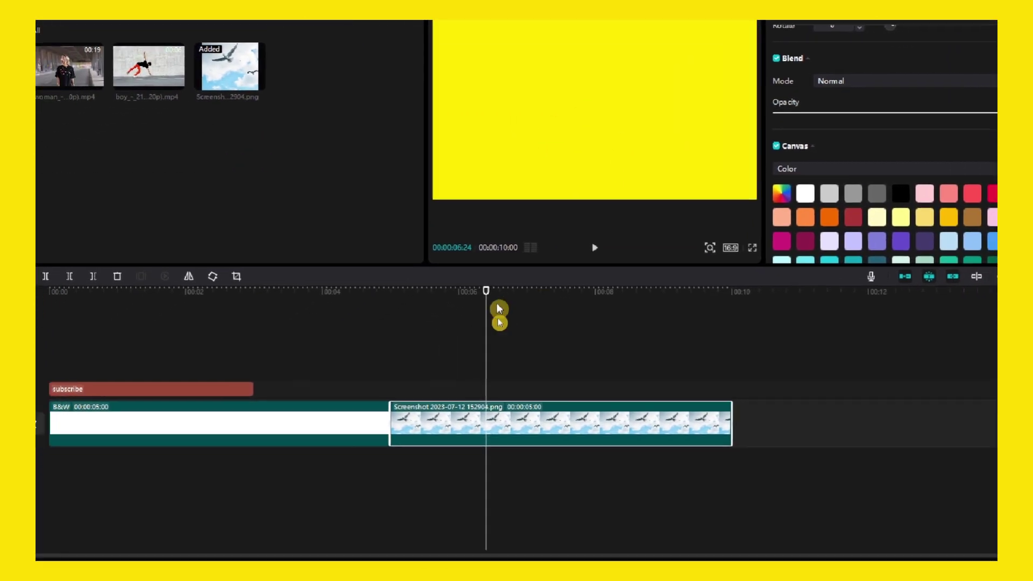
left_click_drag(414, 374, 432, 388)
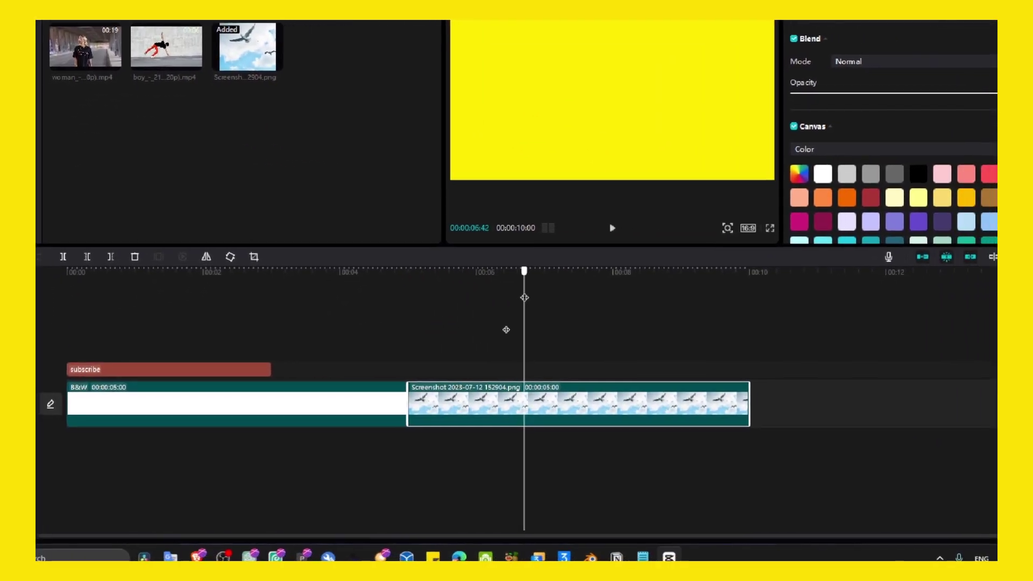
left_click(248, 365)
left_click_drag(248, 365, 608, 377)
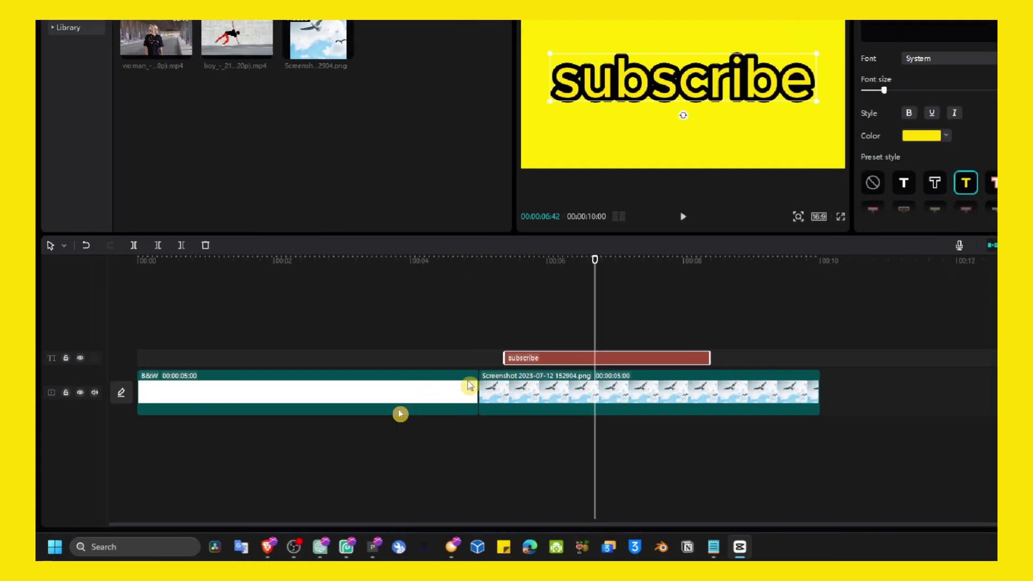
- Delete the white B&W clip and preview the "subscribe" title over the yellow canvas clip
left_click(278, 390)
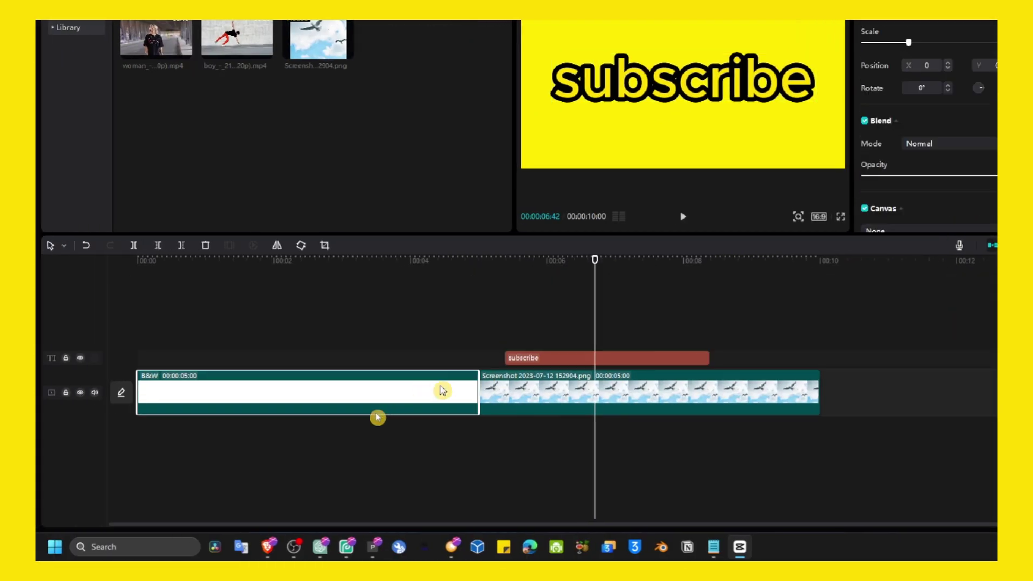
key("Delete")
left_click_drag(362, 313, 308, 383)
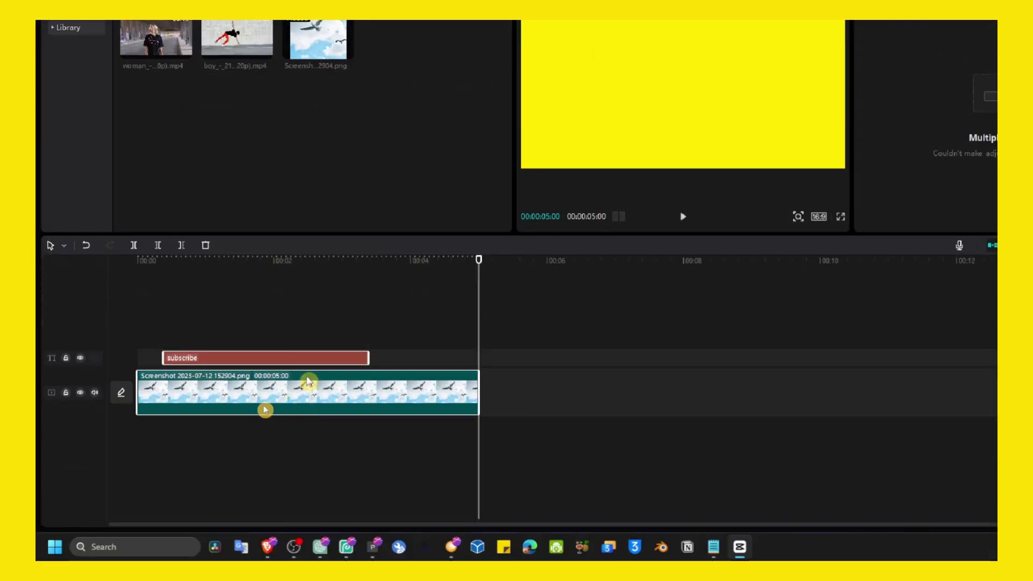
left_click(252, 364)
left_click(279, 395)
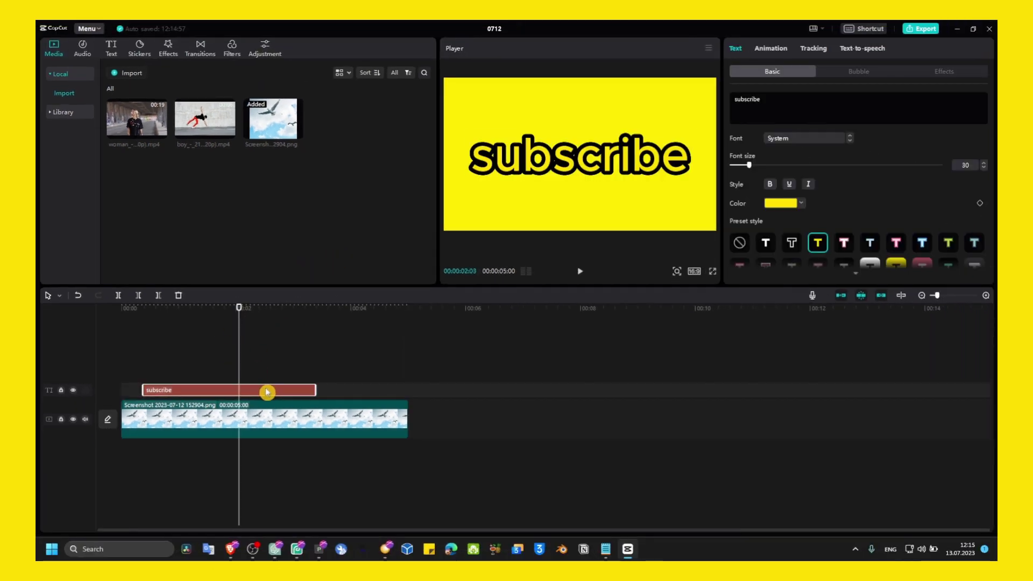
- Trim the end of the yellow-canvas bird clip to a duration of 00:00:04:26
left_click(372, 412)
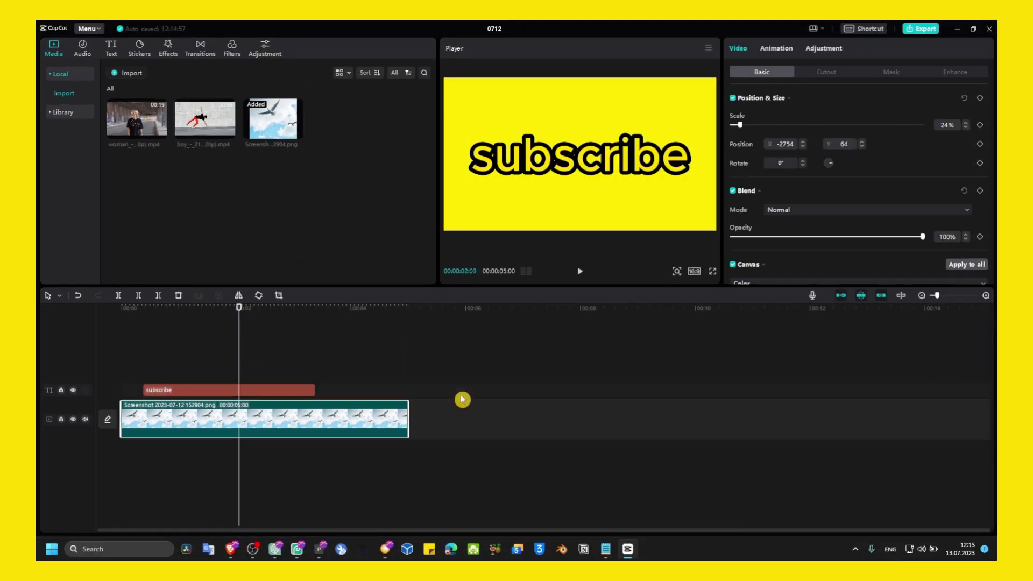
scroll(737, 194, "down", 2)
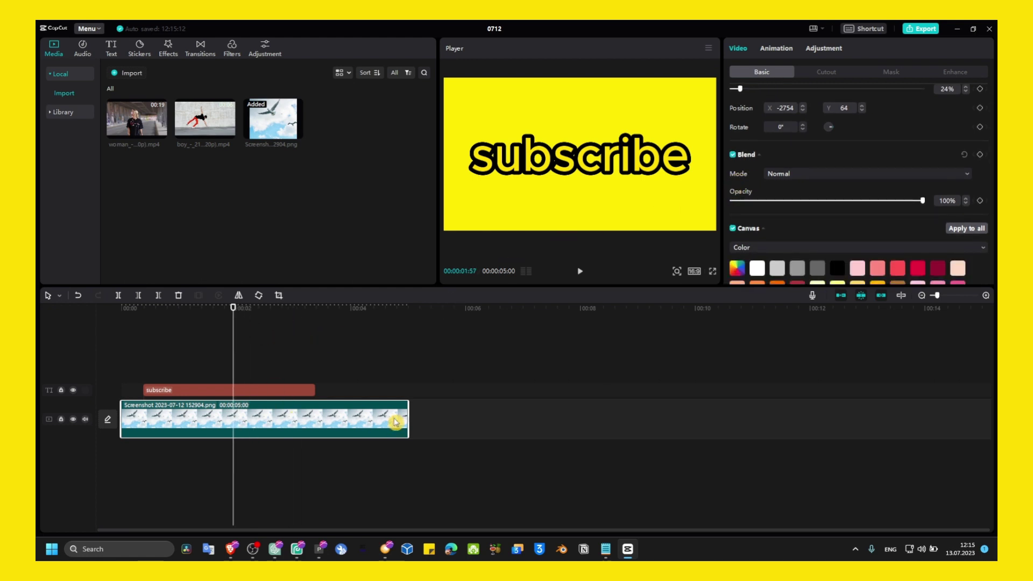
left_click_drag(407, 417, 378, 419)
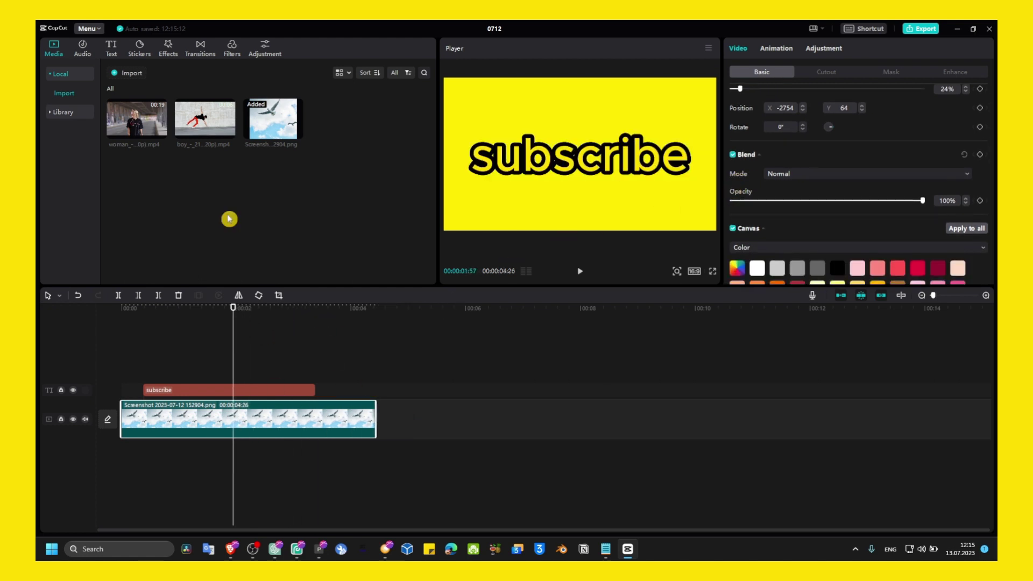
left_click(65, 111)
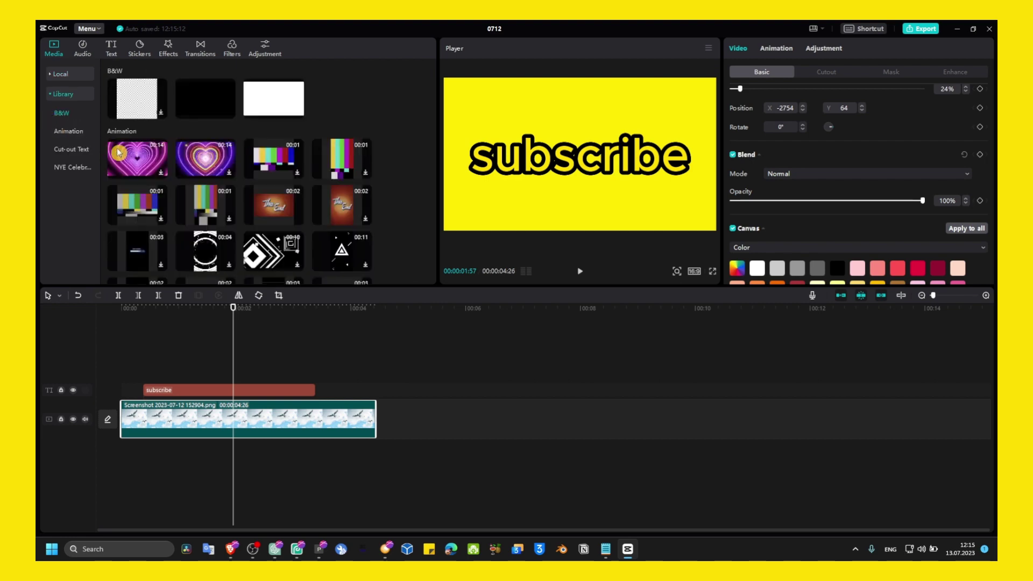
left_click(272, 99)
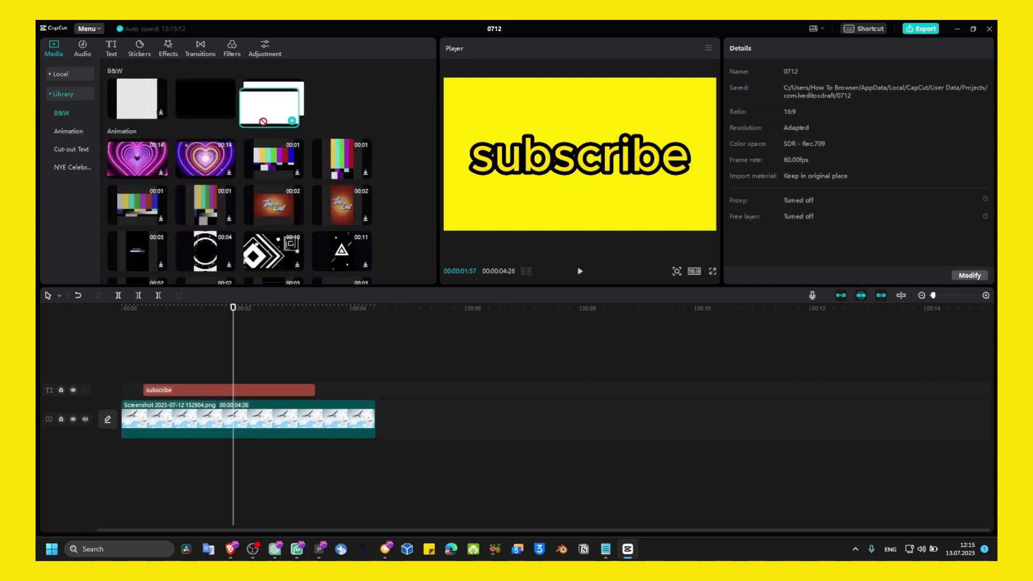
left_click(249, 418)
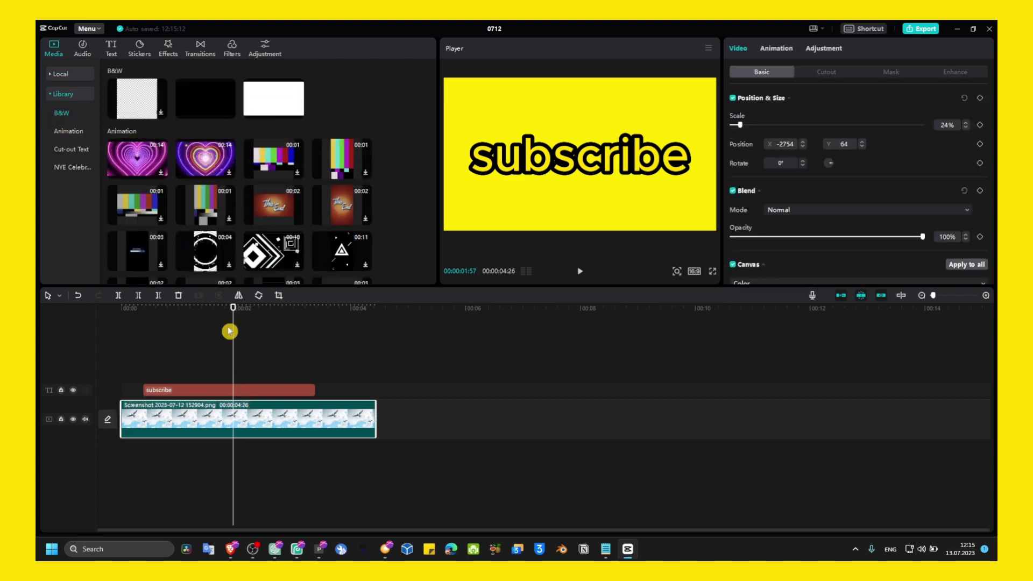
- Add the imported bird screenshot again directly after the first bird clip and move the playhead onto the new clip
left_click(66, 69)
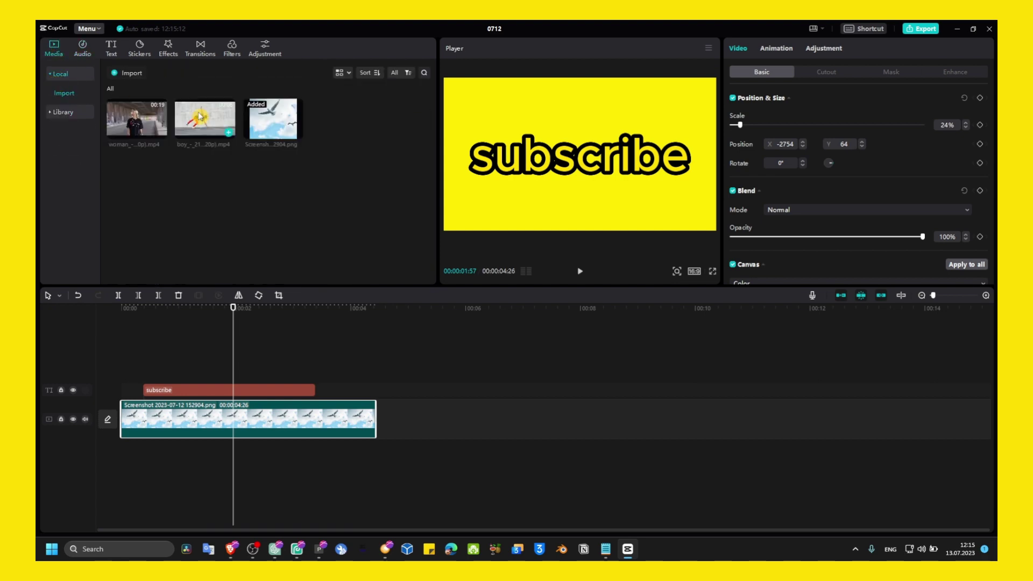
left_click(307, 323)
left_click_drag(307, 322, 420, 410)
left_click(428, 310)
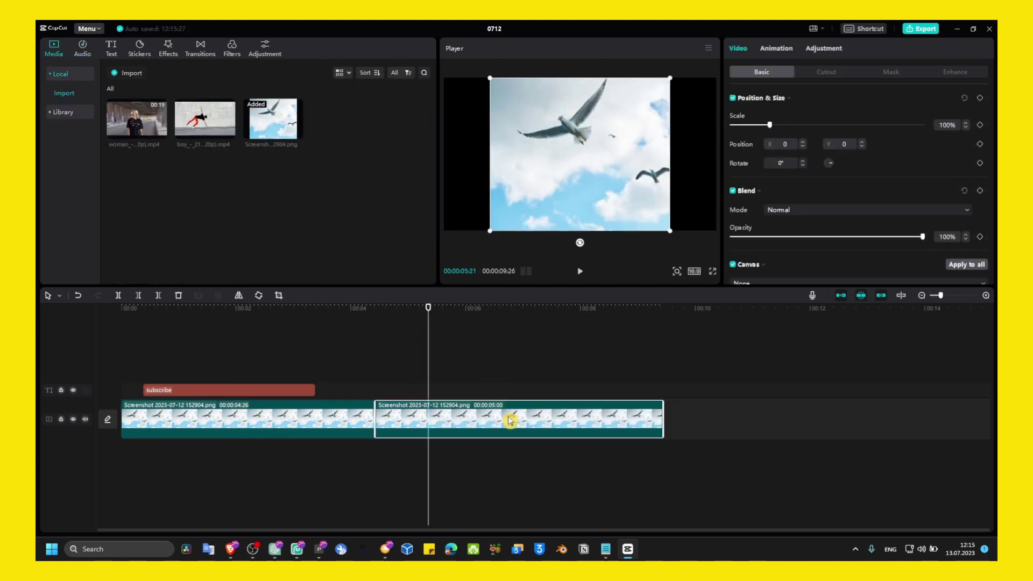
- Set the second bird clip's canvas to Color and fill it with the crimson red swatch
scroll(742, 247, "down", 1)
left_click(747, 264)
left_click(752, 295)
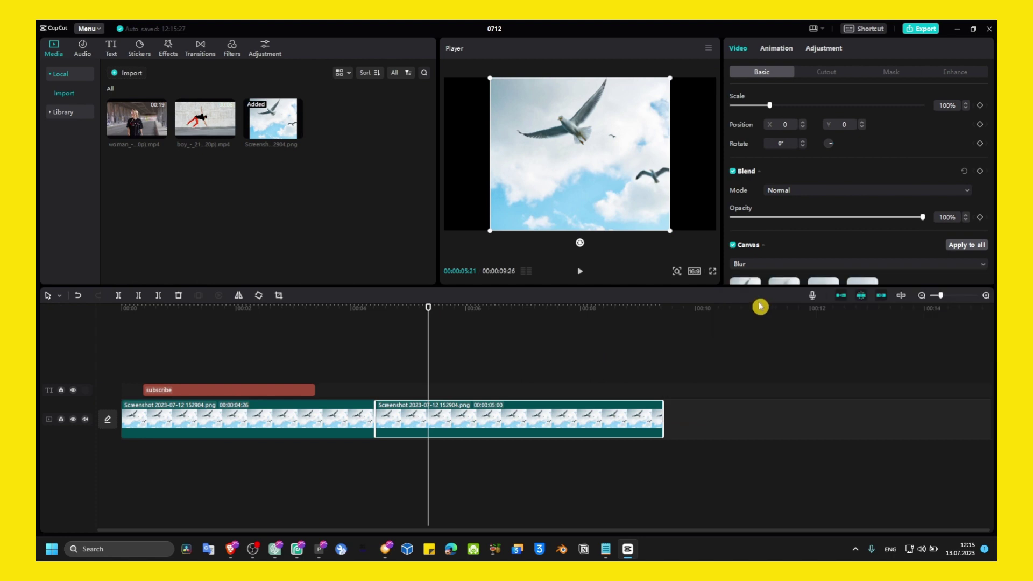
left_click(753, 265)
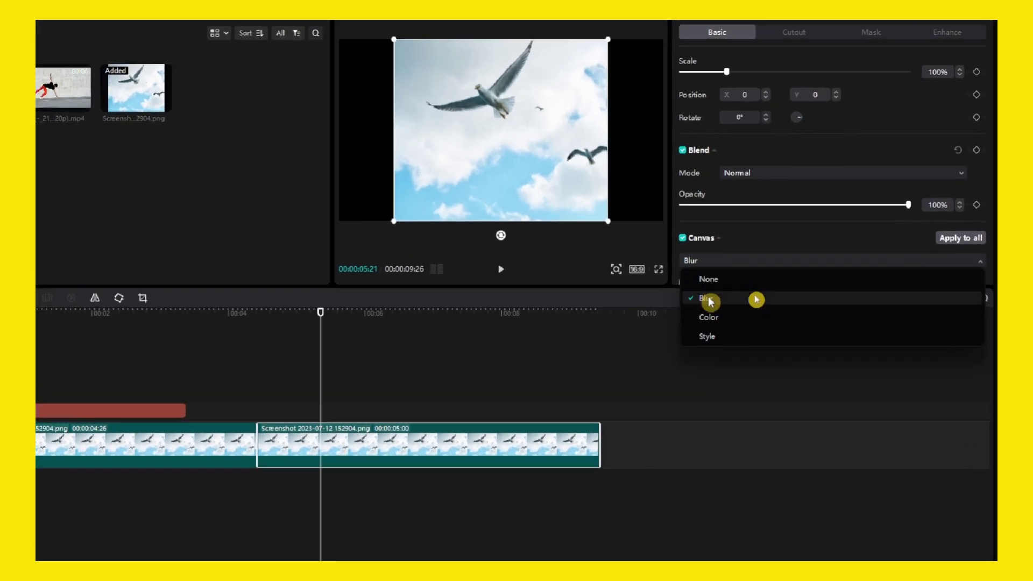
left_click(754, 311)
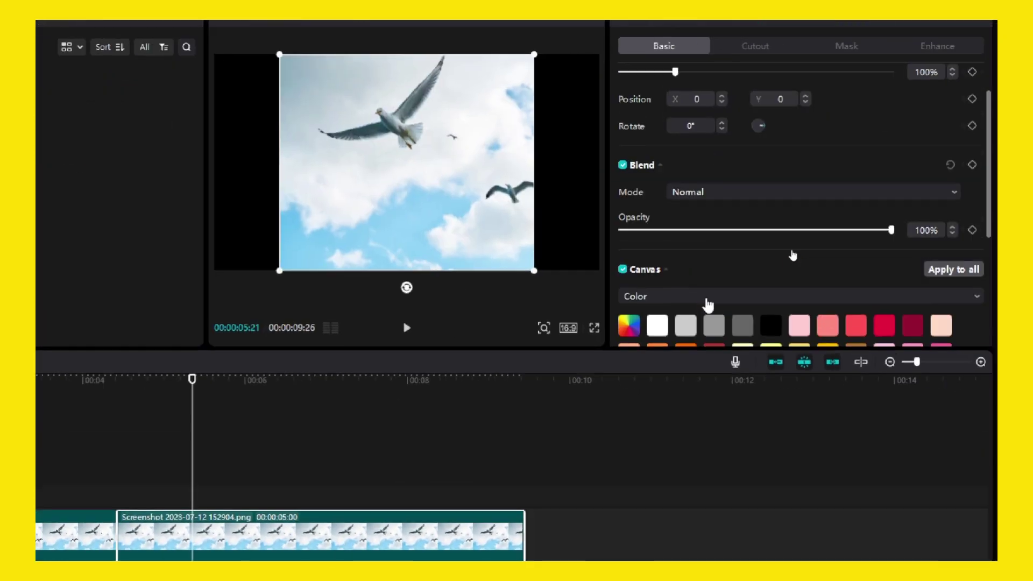
scroll(747, 261, "down", 2)
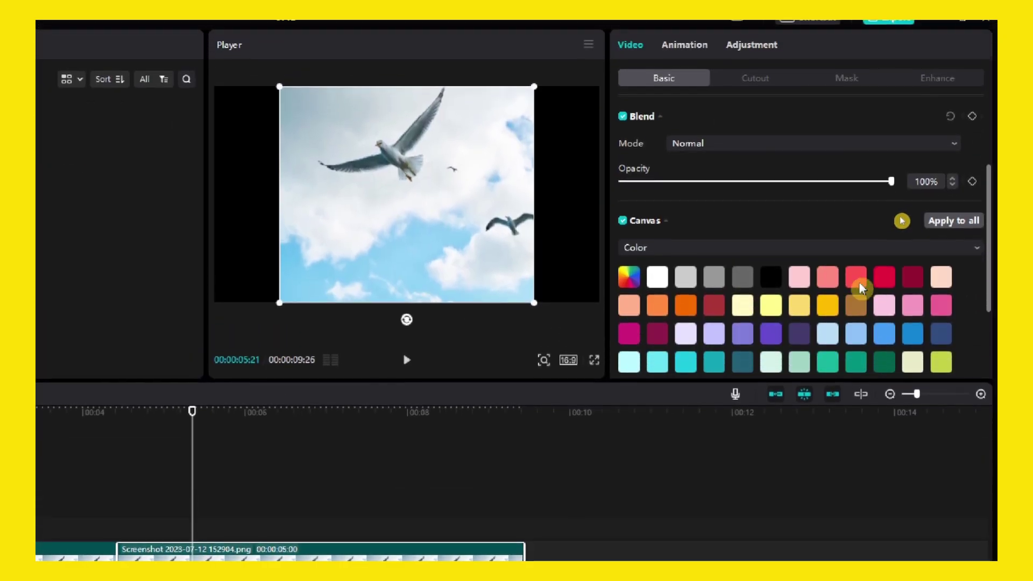
left_click(903, 214)
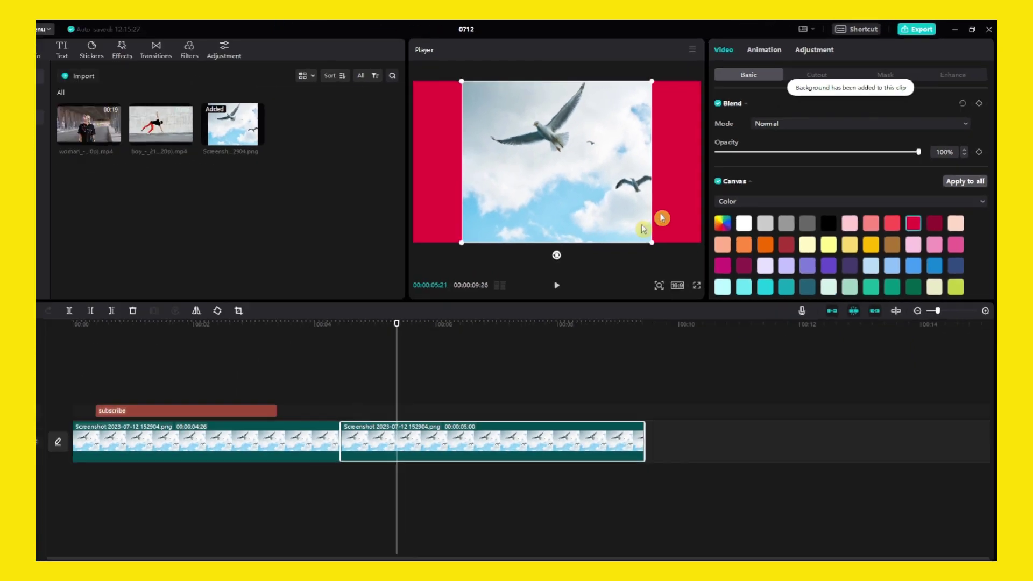
- Move the second bird image out of the frame to X -3670, Y -149, leaving only its red canvas in view
left_click_drag(522, 296, 599, 51)
left_click_drag(716, 42, 823, 24)
left_click_drag(691, 79, 273, 229)
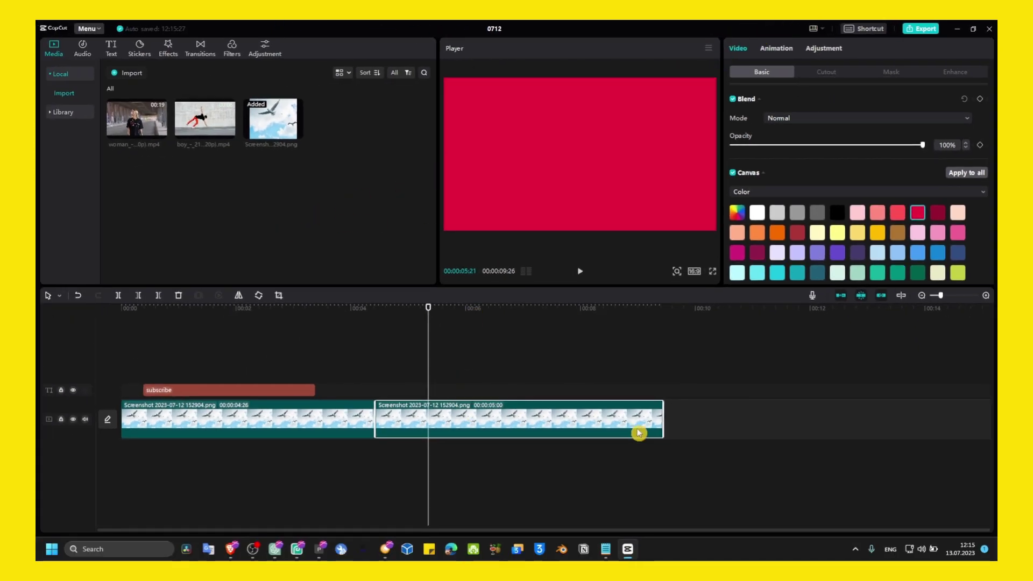
- Try stacking a shortened red-canvas clip on a track above the yellow clip and compare both clips' video settings
left_click_drag(662, 425, 295, 351)
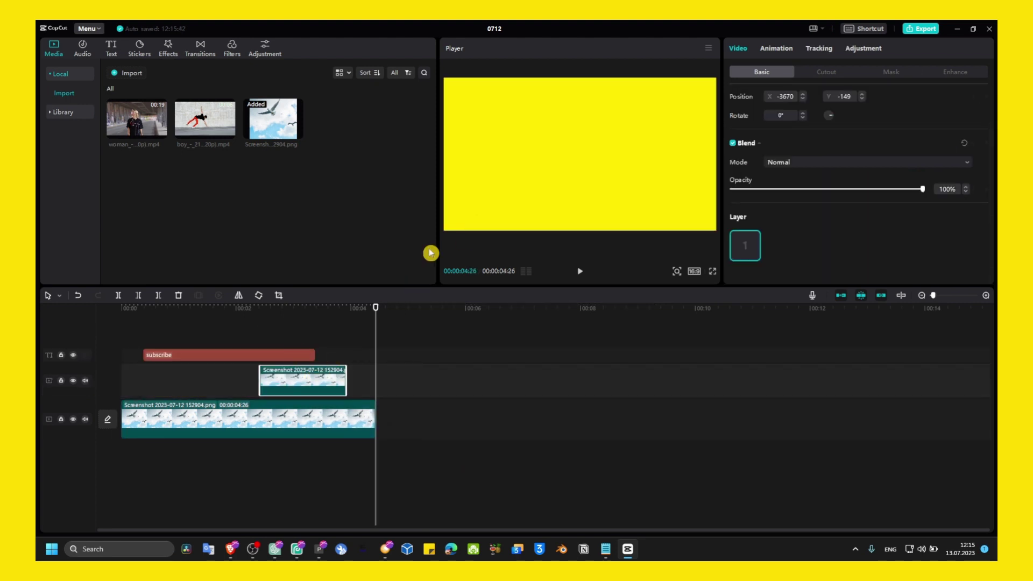
left_click(316, 398)
left_click(310, 318)
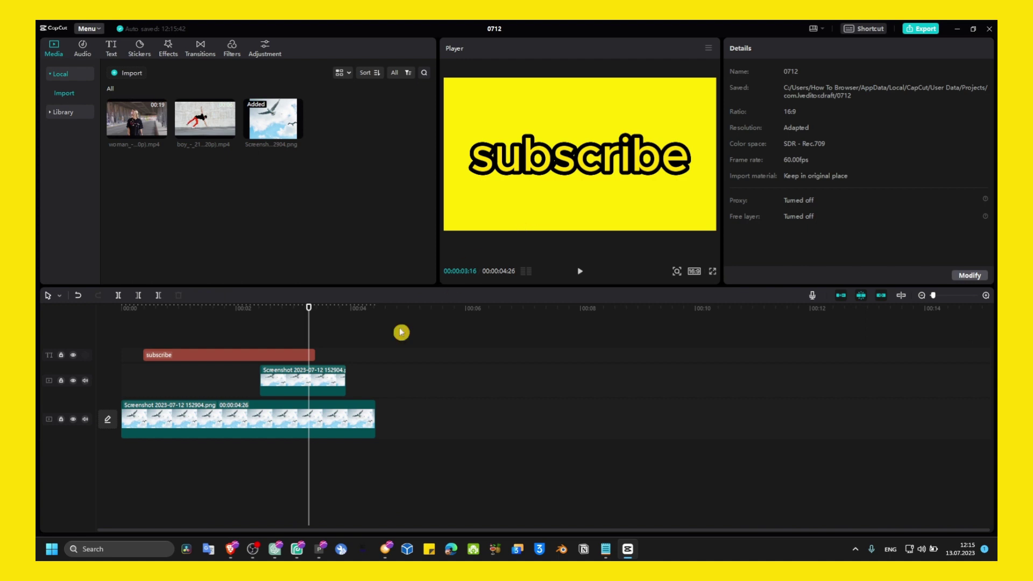
left_click(332, 382)
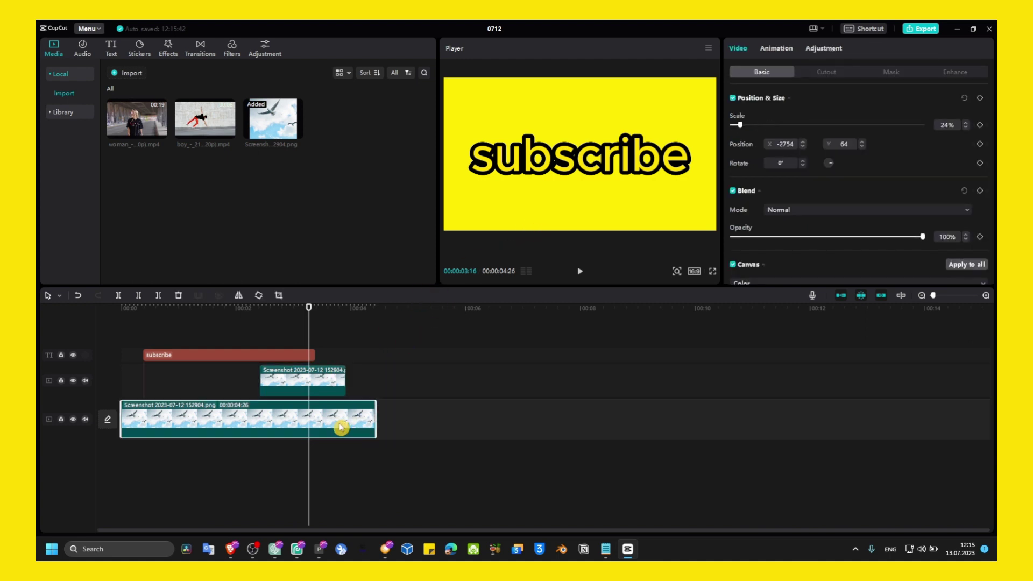
scroll(748, 253, "down", 2)
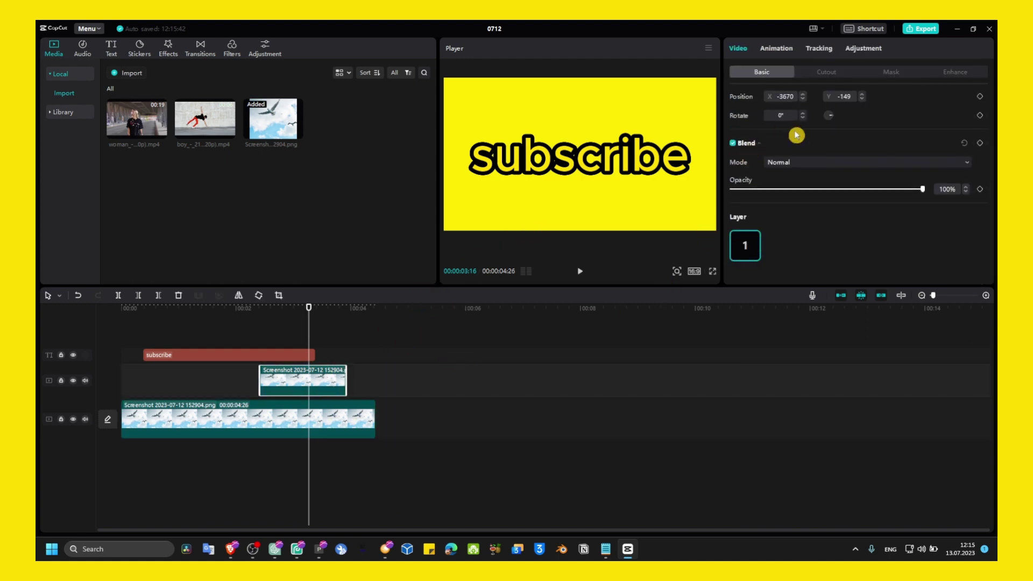
scroll(796, 135, "up", 2)
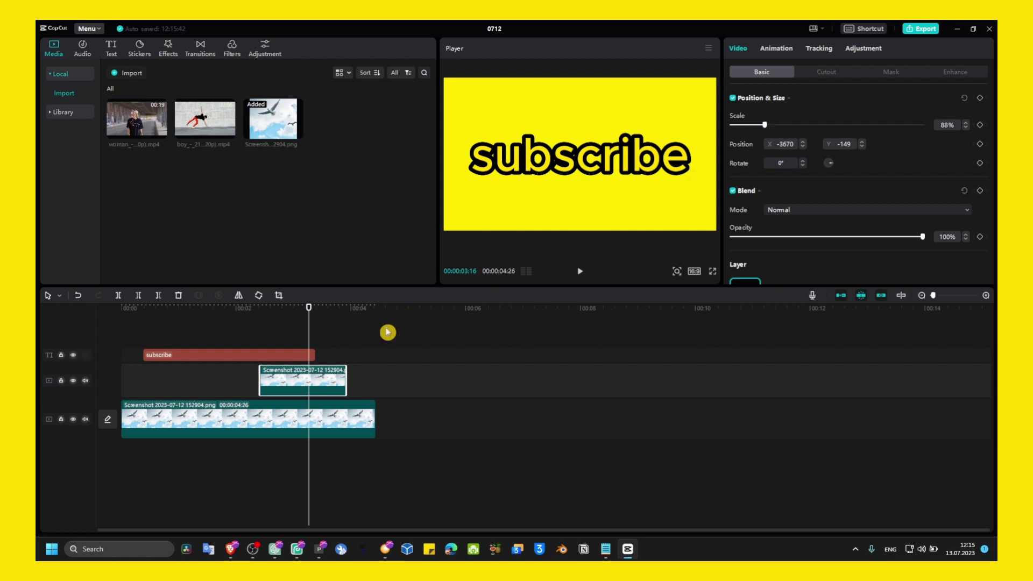
- Move the stacked bird clip past the end of the yellow clip and scale it up to 319%
left_click_drag(332, 390, 449, 393)
left_click(412, 339)
left_click(428, 385)
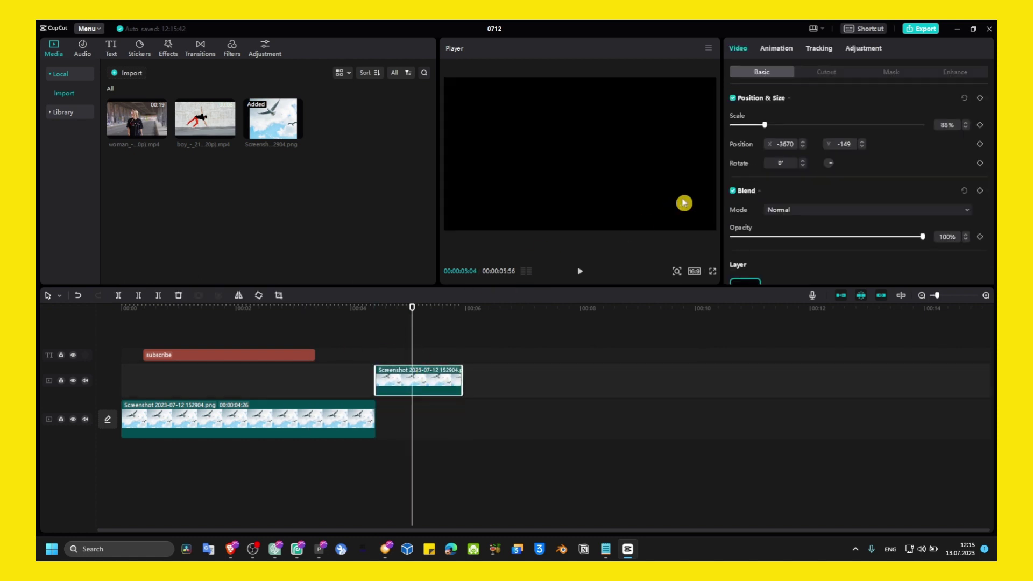
left_click_drag(765, 125, 852, 134)
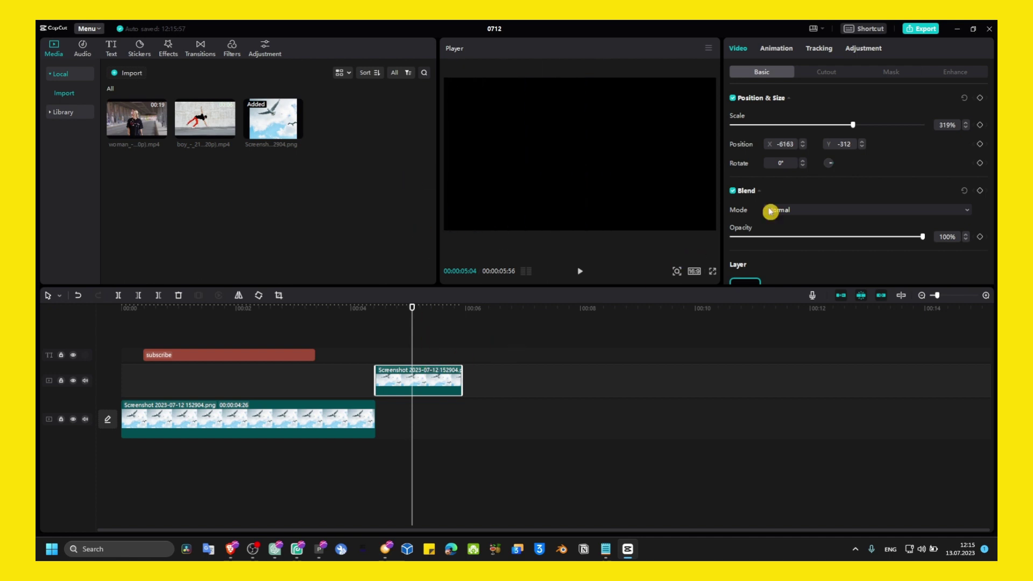
- Undo the scaling, moving, stacking and trimming of the red-canvas clip
scroll(770, 212, "down", 1)
key("ctrl+z")
key("ctrl+z")
key("ctrl+z")
key("ctrl+z")
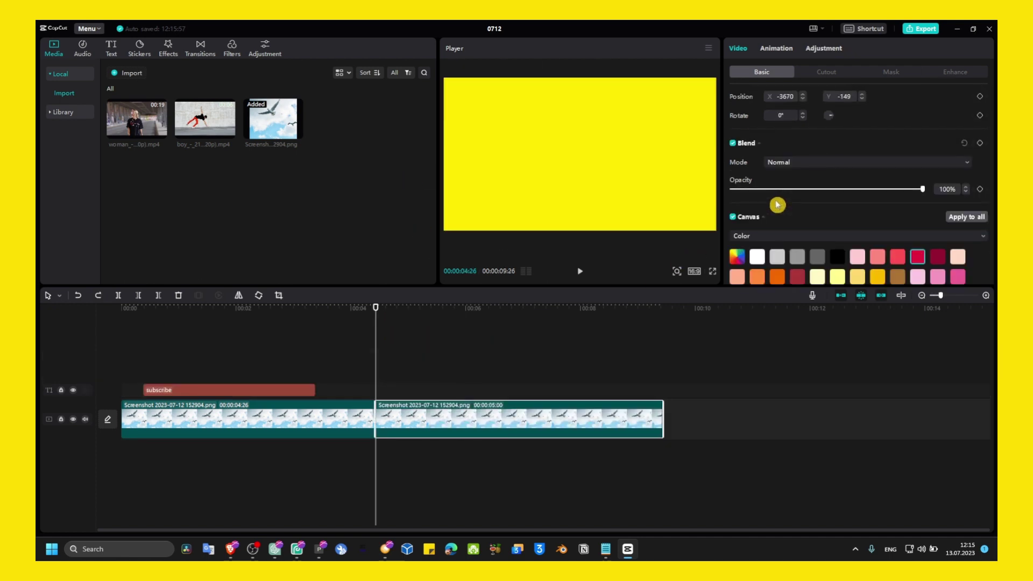
- Convert the second, red-canvas bird clip into a compound clip
scroll(791, 203, "down", 2)
left_click(461, 318)
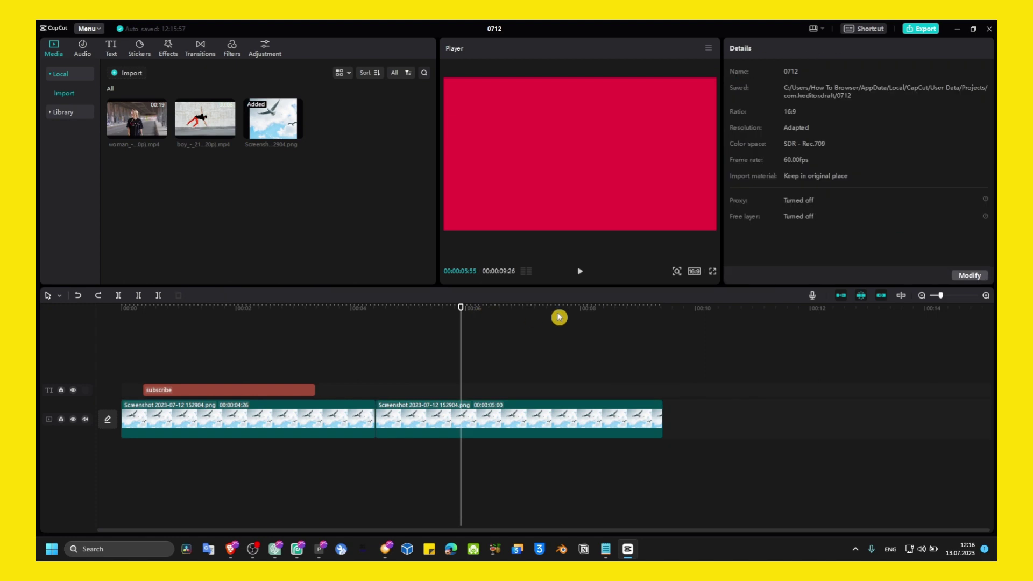
left_click(529, 423)
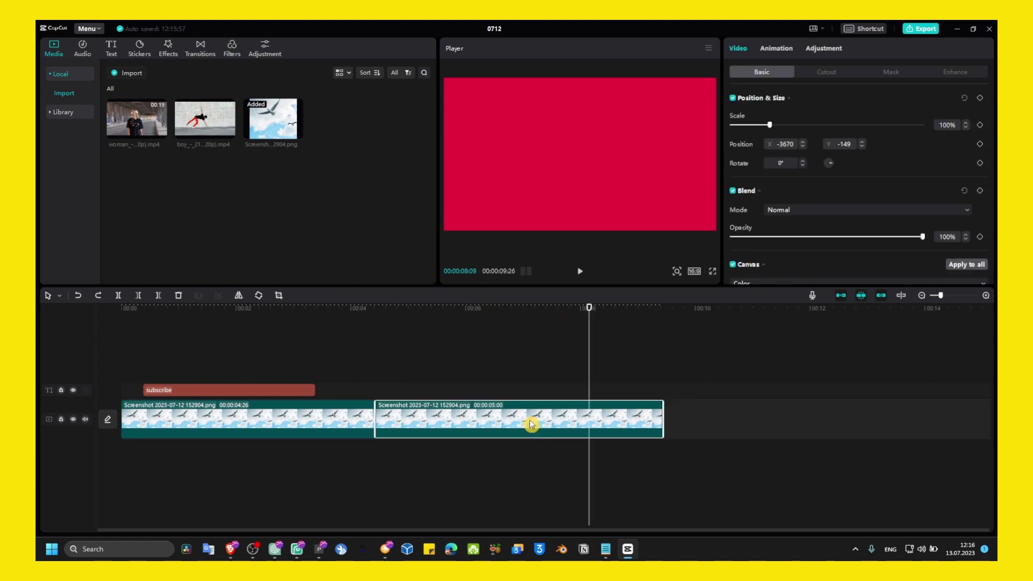
right_click(530, 419)
left_click(551, 400)
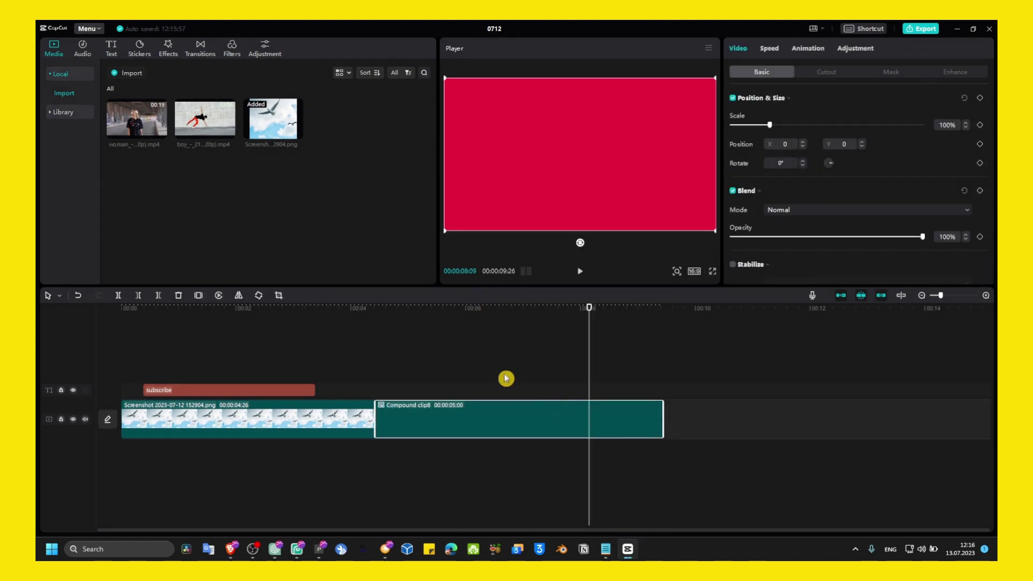
- Place the red compound clip on the track above the yellow clip, shrunk to 32% and rotated to 85°
left_click_drag(448, 232, 544, 172)
mouse_move(445, 385)
left_mouse_down()
mouse_move(404, 371)
mouse_move(430, 375)
left_mouse_up()
left_click_drag(602, 173, 481, 160)
left_click(347, 317)
left_click(541, 173)
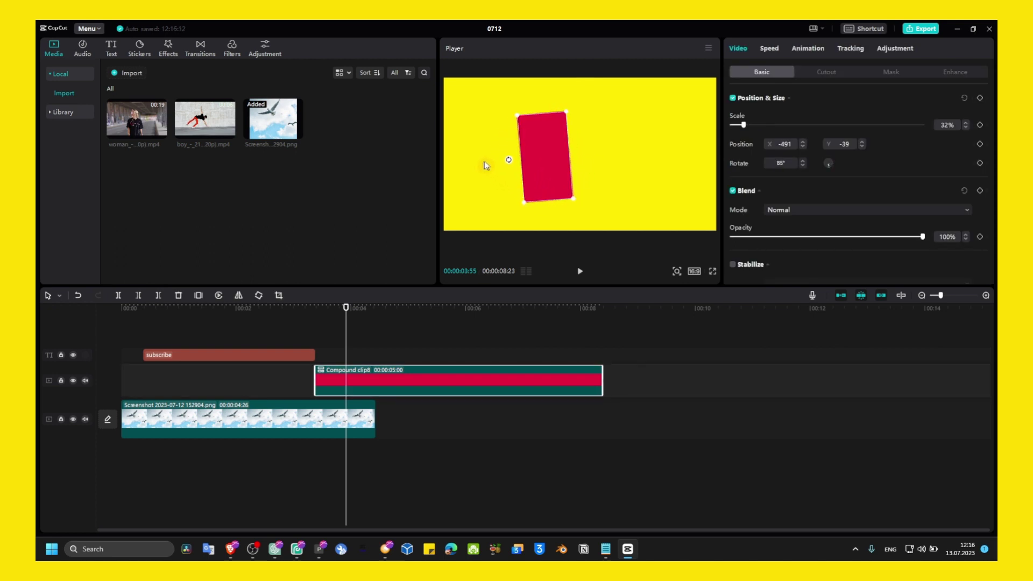
- Enlarge the red compound clip to 122% and move it to X 1322, Y 421 to cover the right half of the frame
left_click(665, 258)
left_click(566, 192)
left_click_drag(573, 198, 666, 261)
left_click_drag(620, 200, 539, 128)
left_click_drag(592, 194, 639, 194)
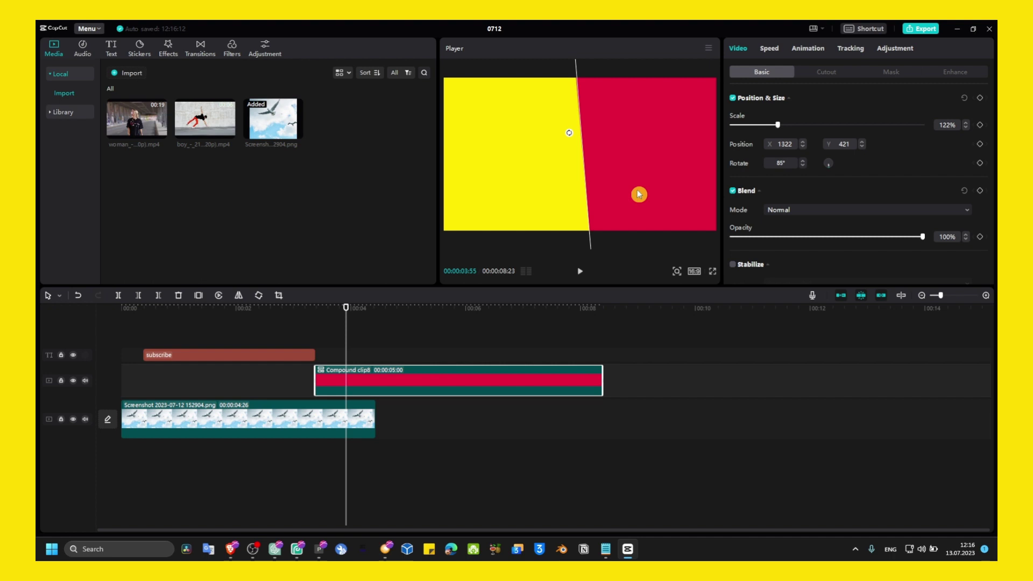
- Try the Multiply and Screen blend modes on the red compound clip
left_click(801, 213)
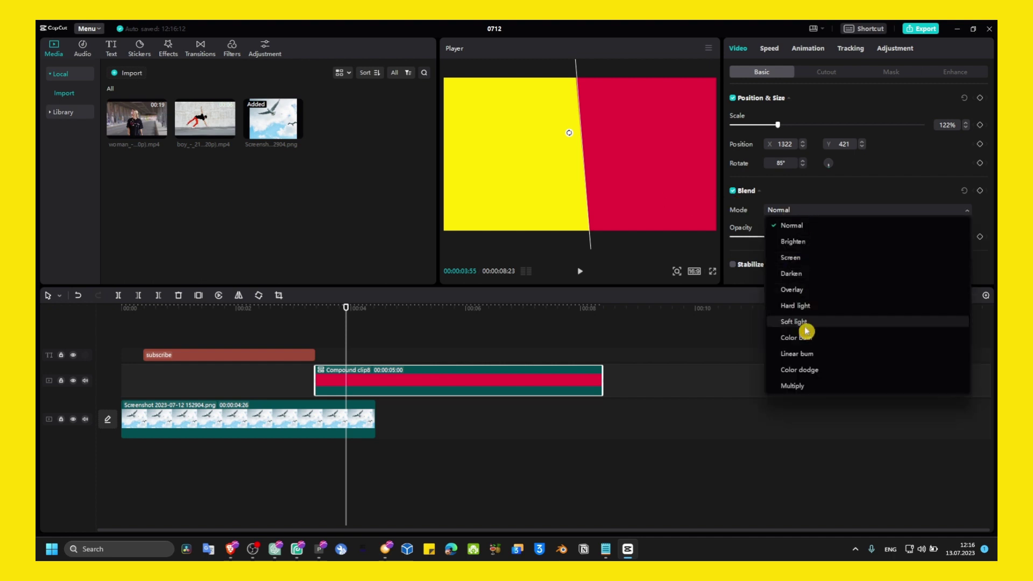
left_click(800, 385)
left_click(801, 210)
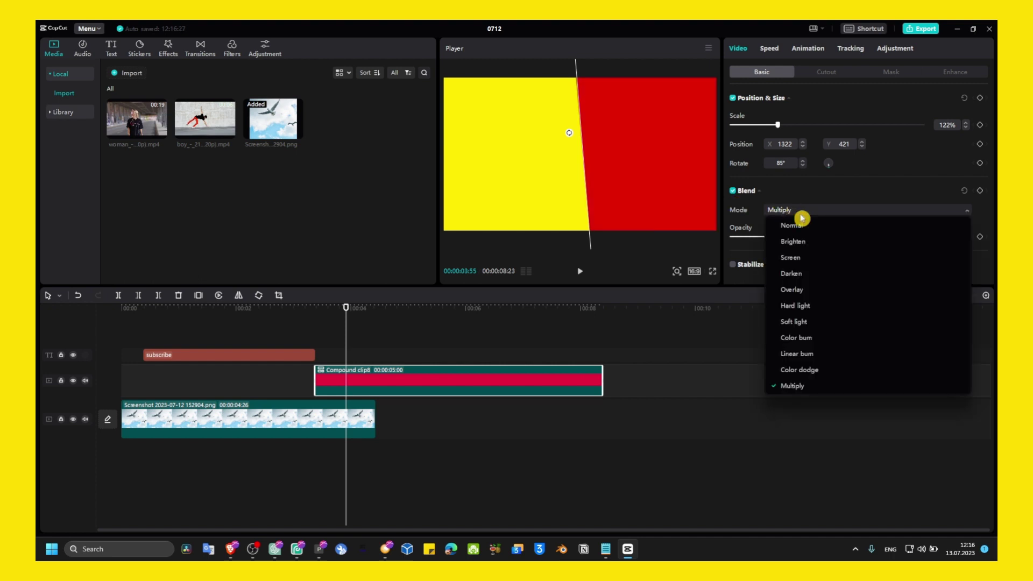
left_click(805, 256)
- Set the red compound clip's blend mode to Darken and its opacity to 38%
left_click(781, 212)
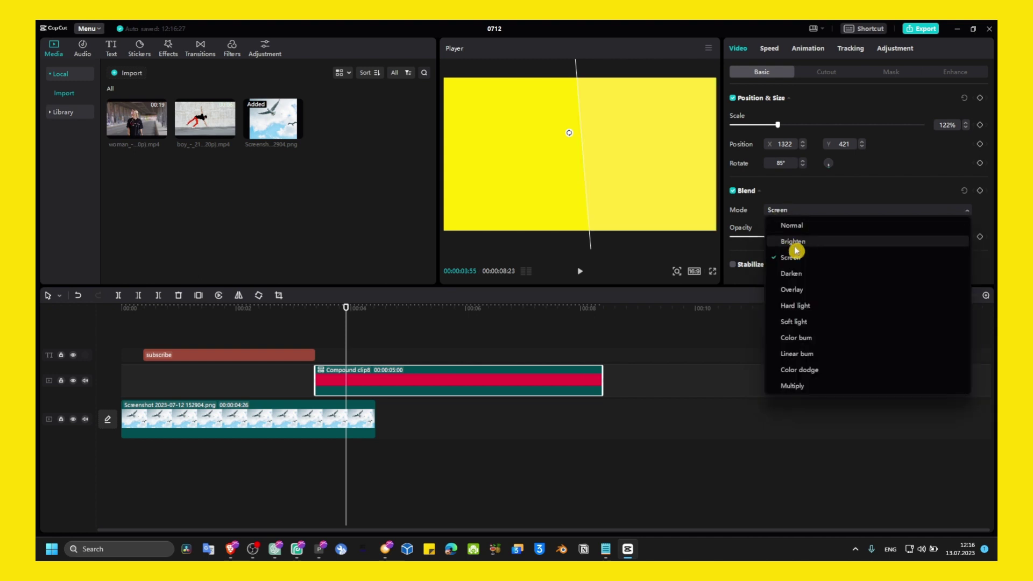
left_click(802, 275)
key("Down")
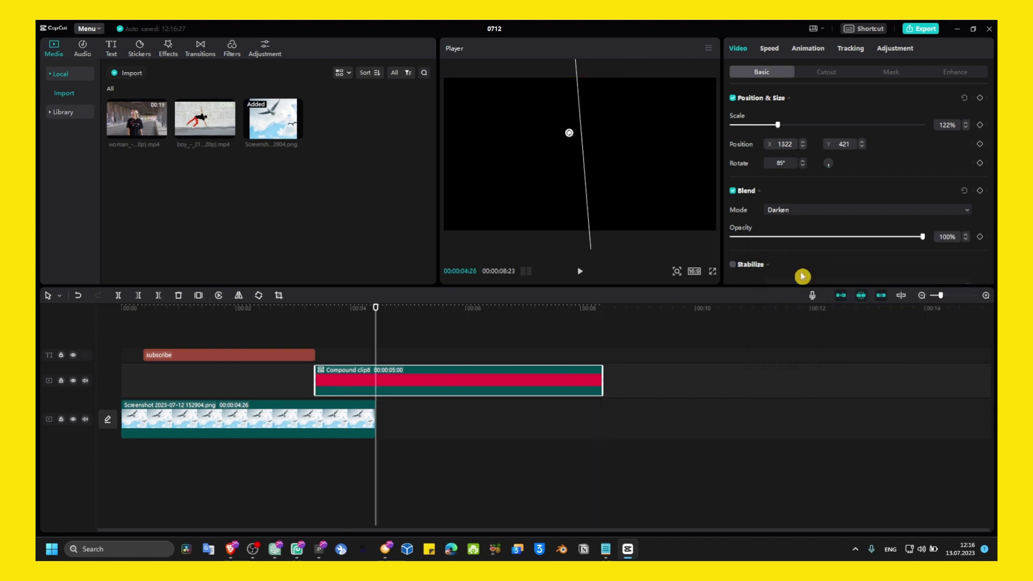
left_click_drag(922, 237, 805, 237)
- Move the red compound clip to the start of the timeline so it overlaps the yellow clip and the subscribe text
left_click(297, 337)
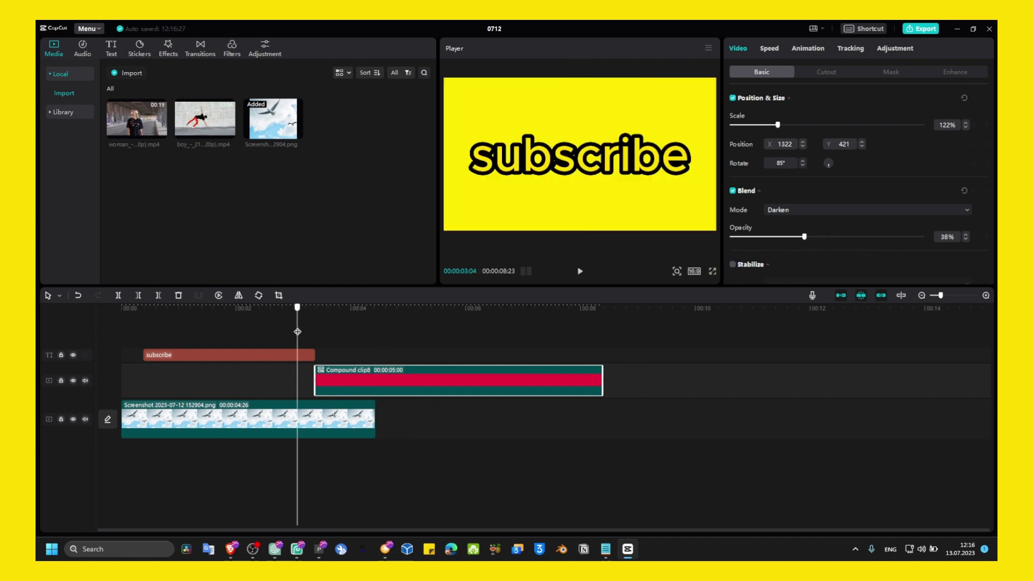
left_click_drag(377, 384, 177, 384)
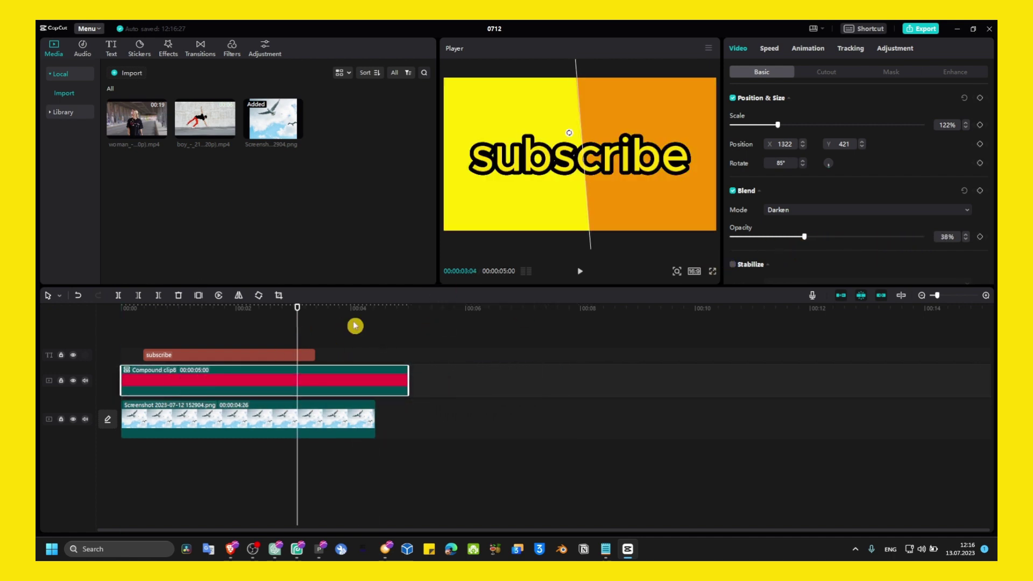
left_click(289, 328)
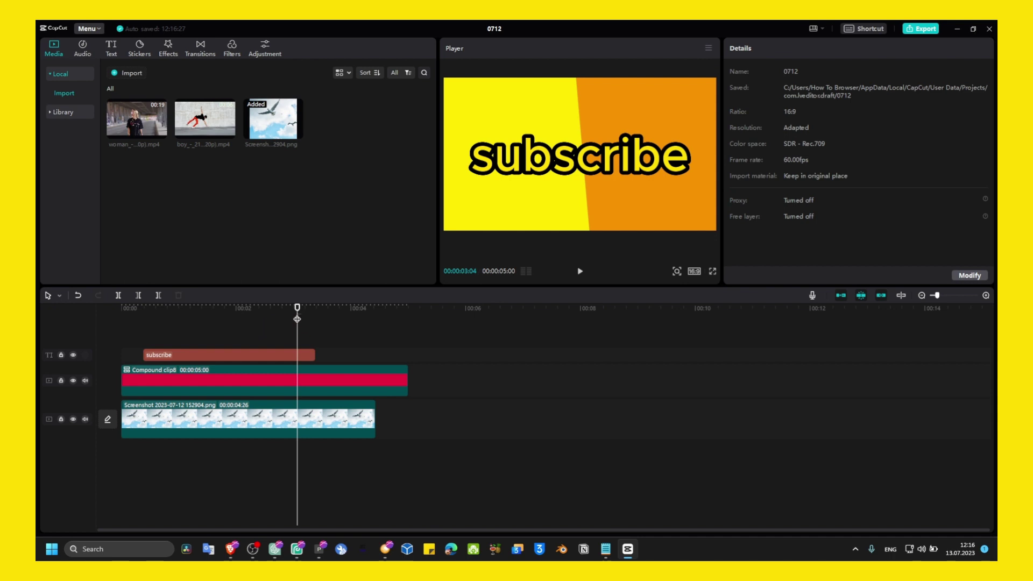
- Select the subscribe text clip for editing, with the playhead at 00:00:01:41
left_click(218, 308)
left_click(230, 354)
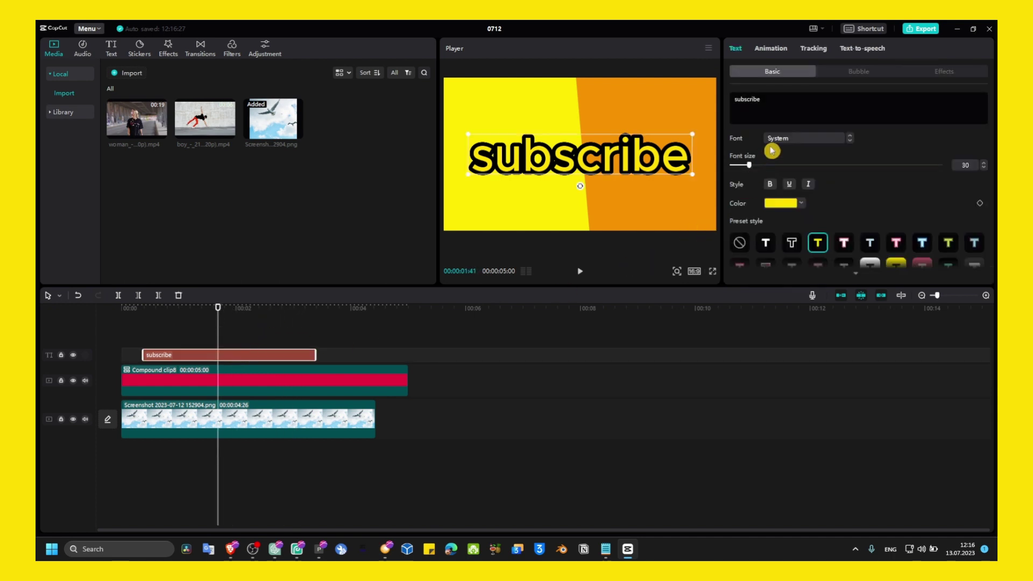